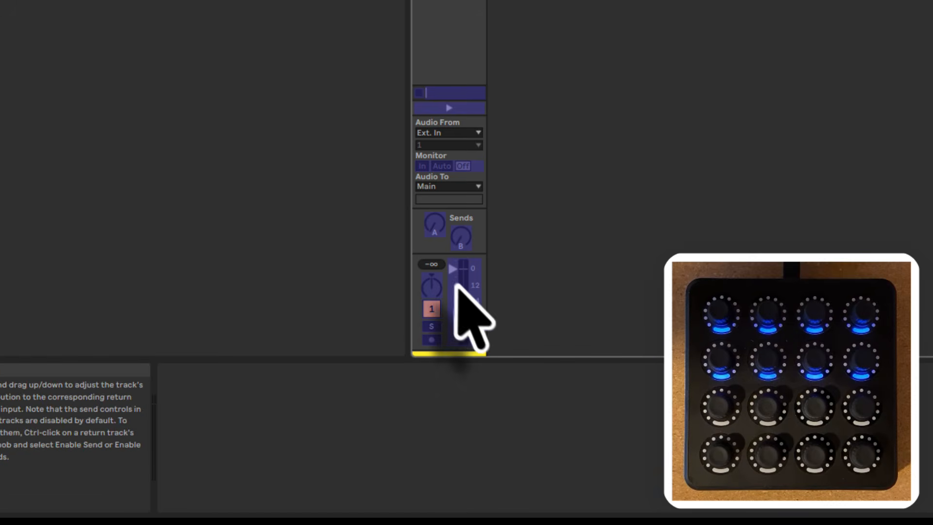
- MIDI-map the 1 Audio track's volume, panning, send A and send B to CC 0, CC 4, CC 8 and CC 12 on channel 1
left_click(460, 292)
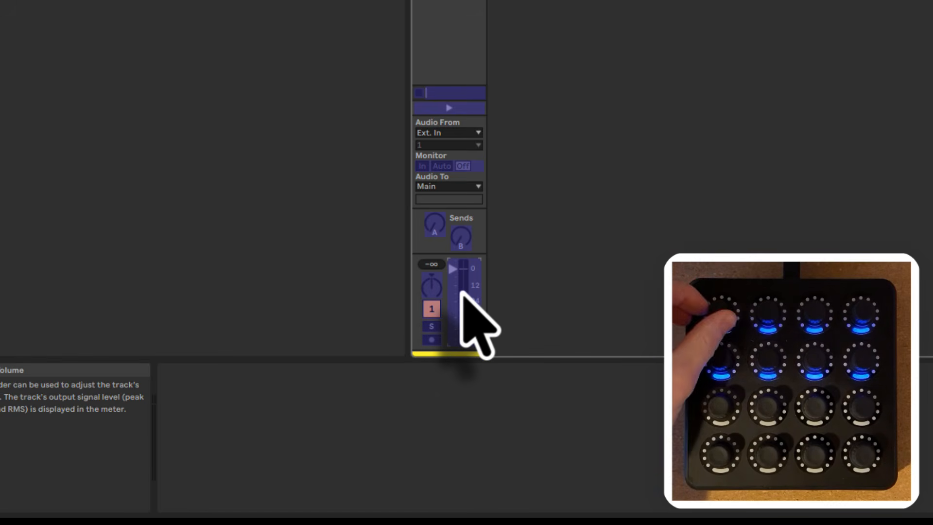
left_click(432, 289)
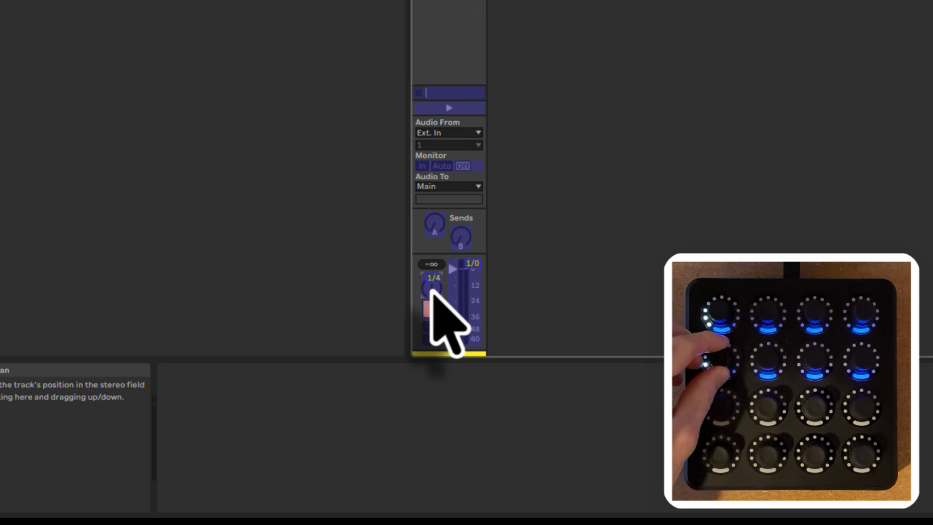
left_click(434, 222)
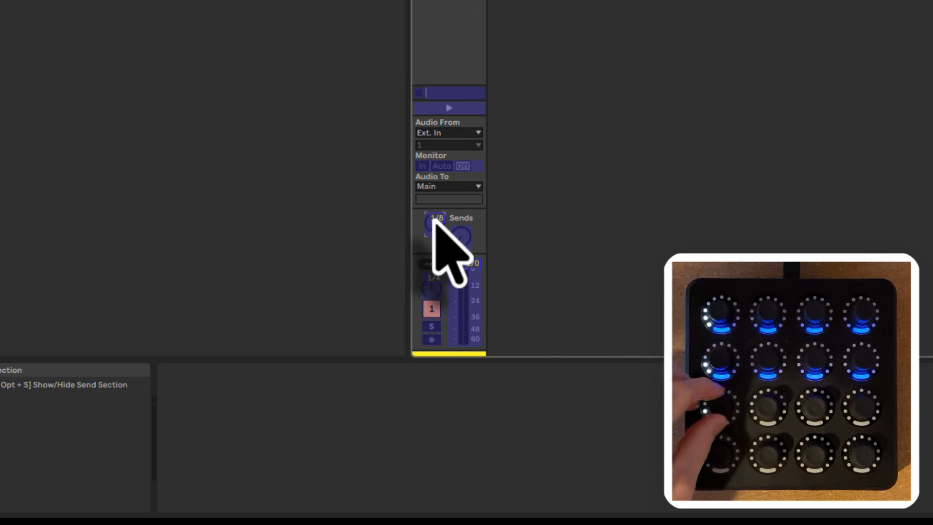
left_click(467, 242)
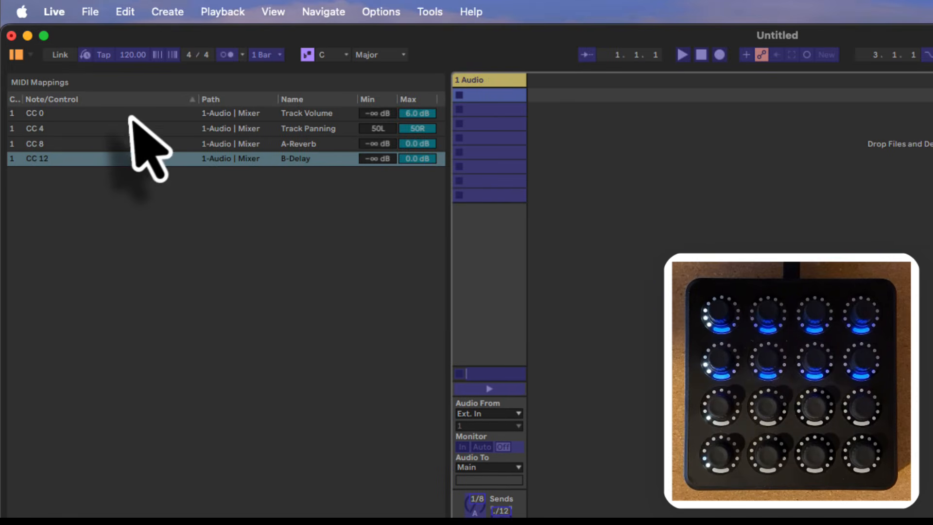
left_click(131, 116)
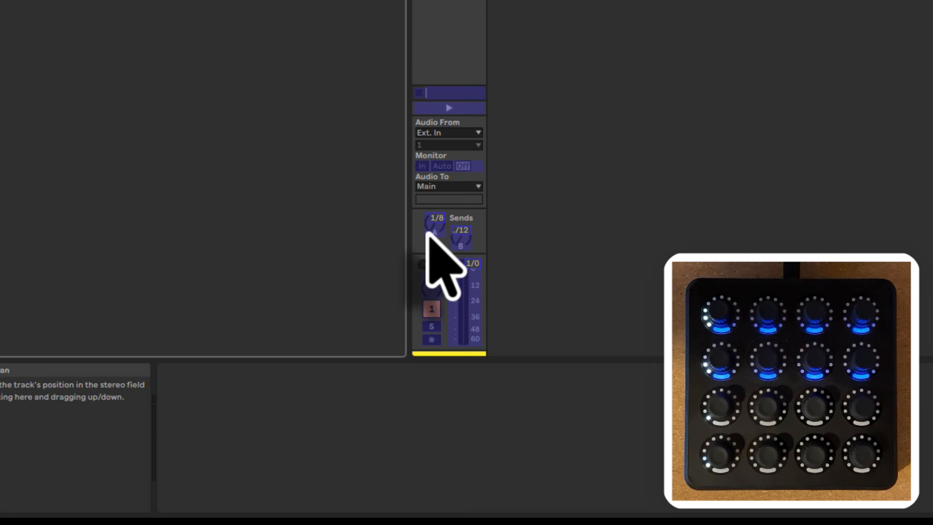
key("super+m")
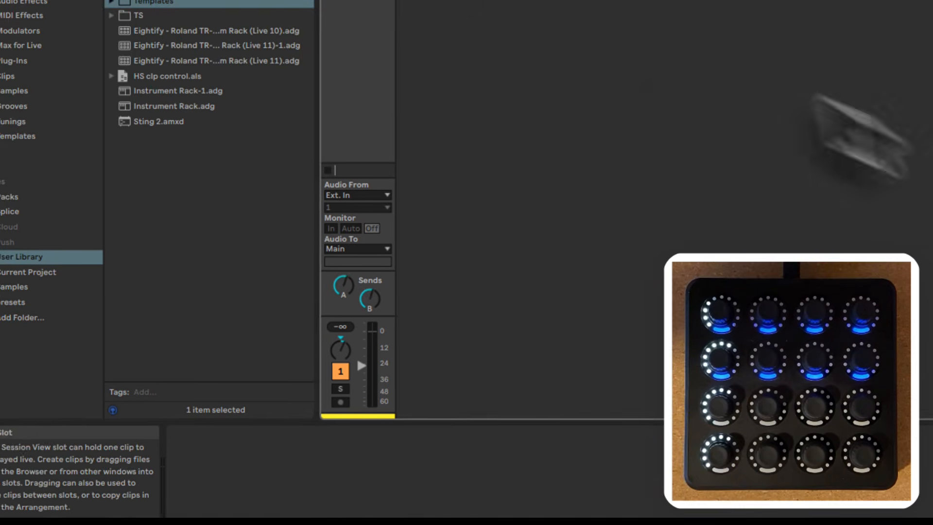
- Save the Live Set as "mappings" in the midi mappings Project folder
left_click(89, 10)
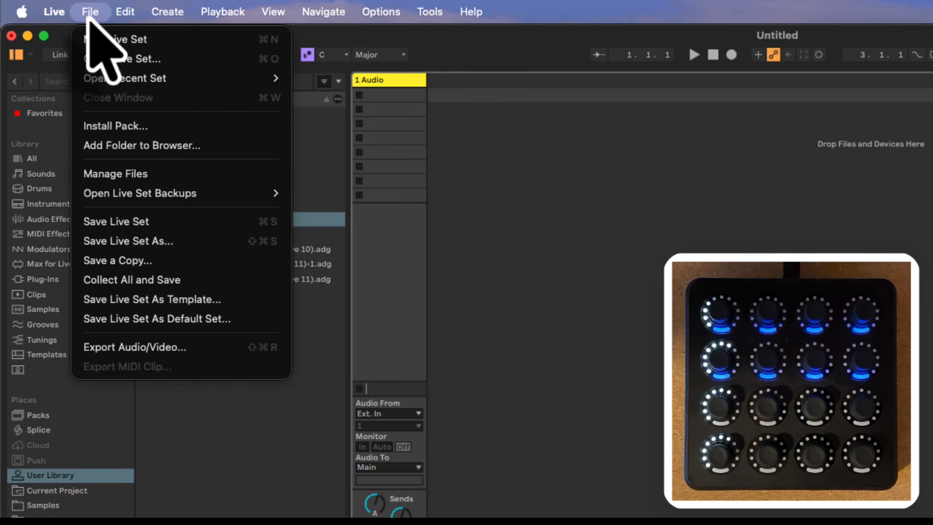
left_click(150, 239)
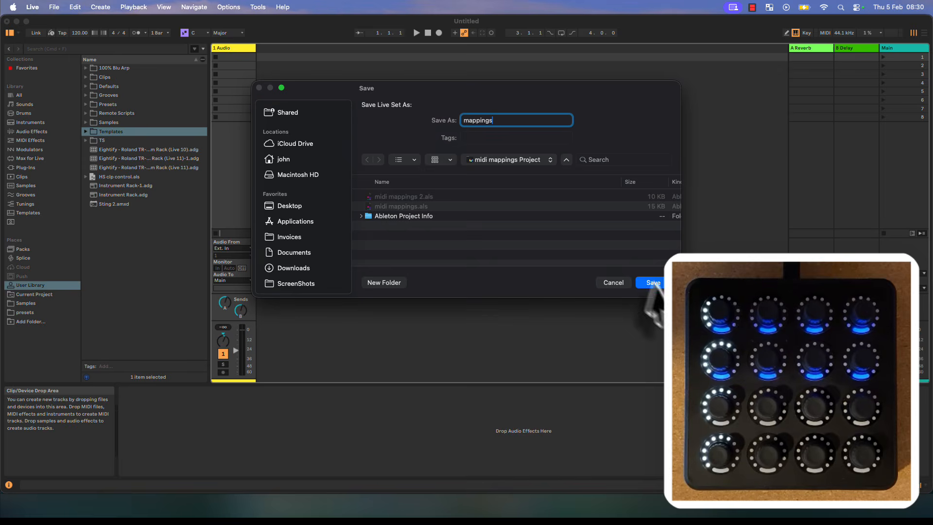
left_click(652, 283)
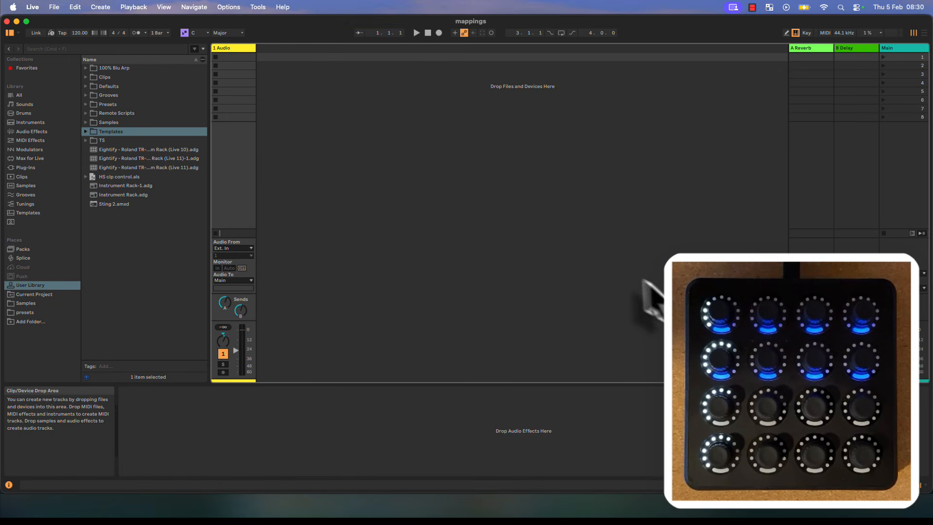
- Create a new Live Set and check its list of MIDI mappings
left_click(53, 8)
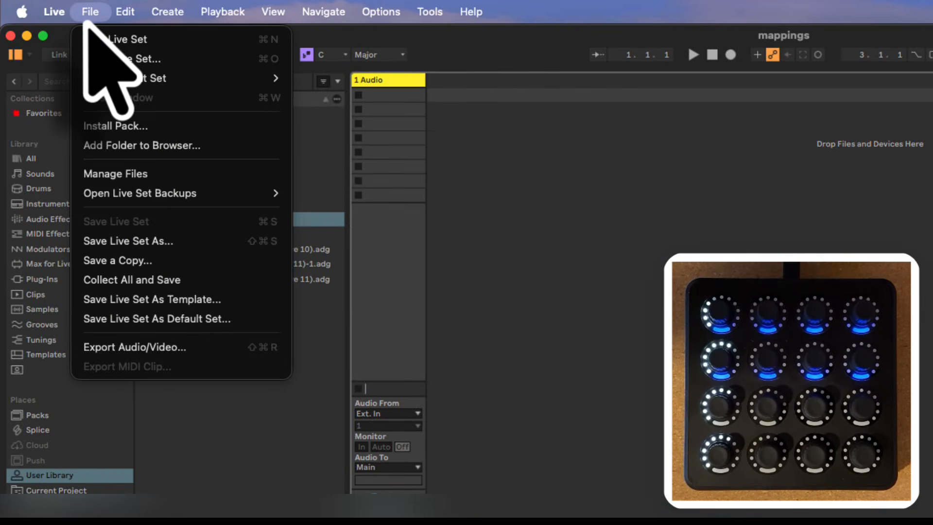
left_click(88, 38)
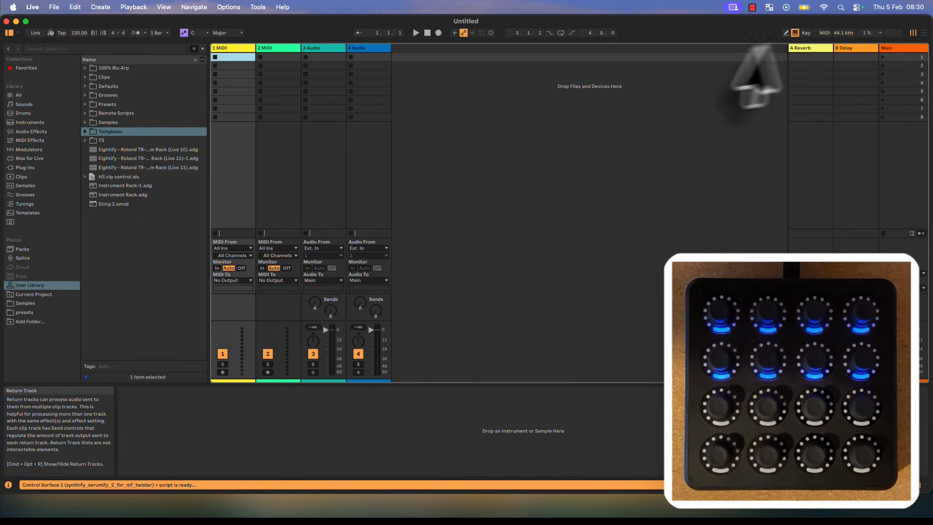
left_click(825, 33)
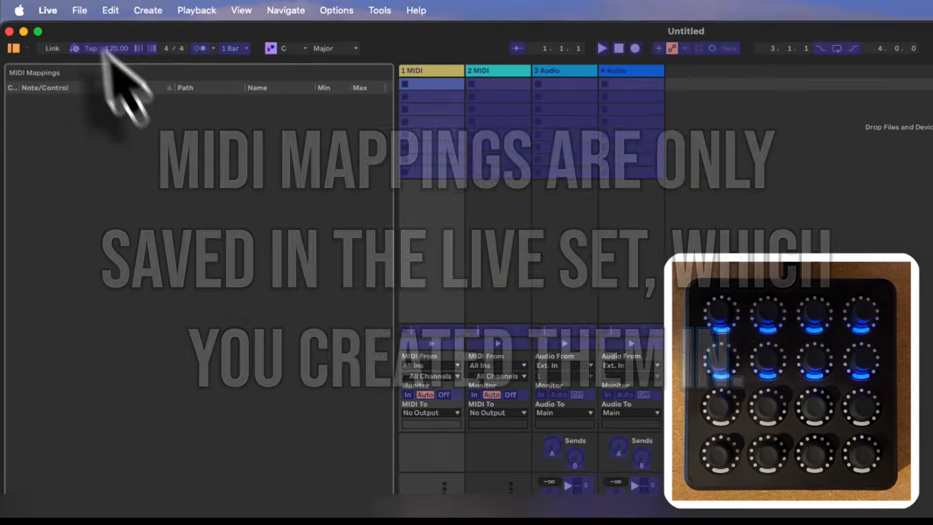
- Reopen the recent set mappings.als and check its MIDI mappings
left_click(80, 10)
mouse_move(105, 71)
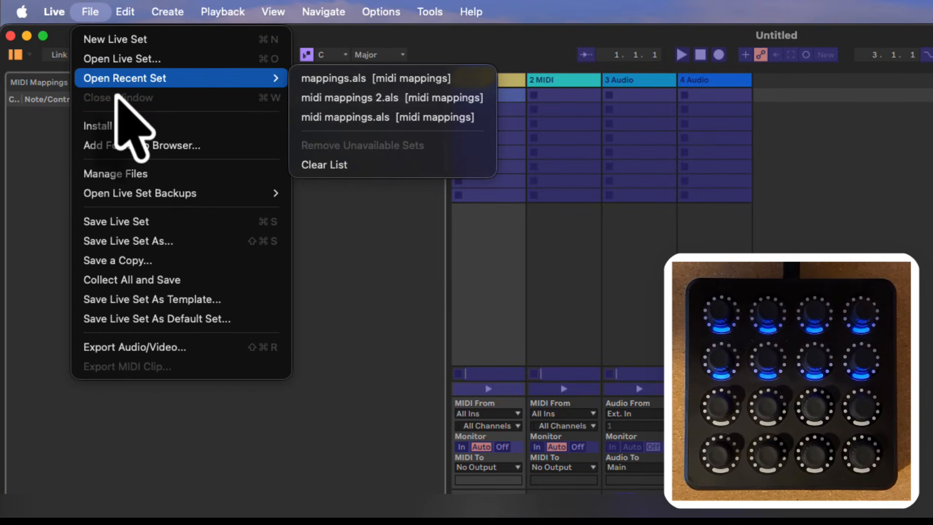
left_click(335, 80)
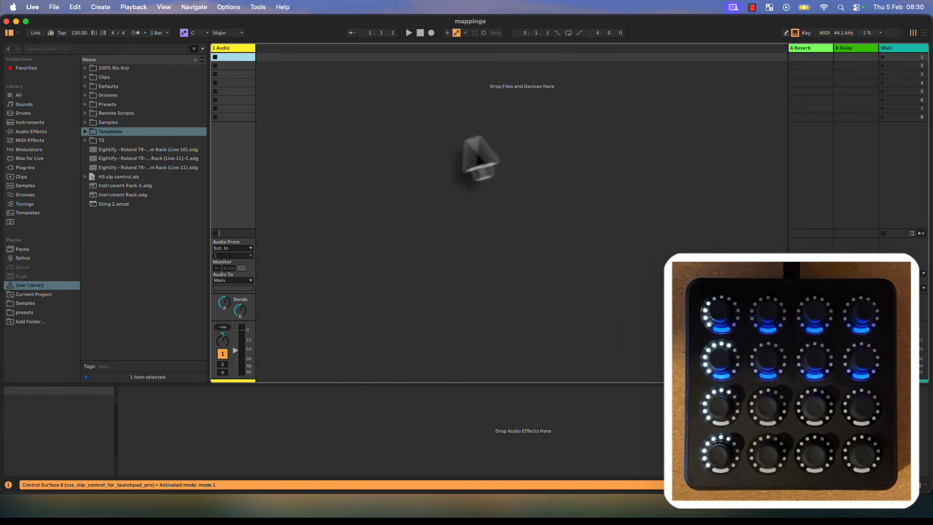
left_click(826, 42)
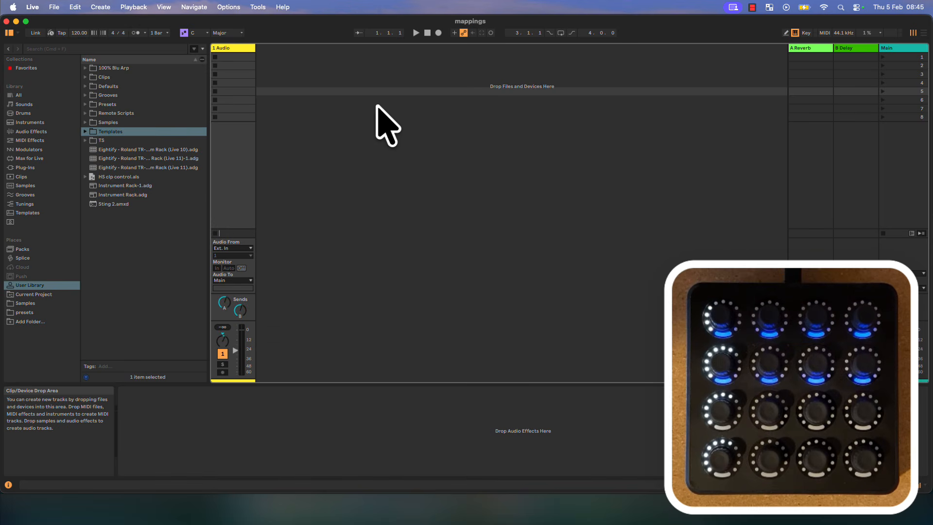
- Add five audio tracks after the 1 Audio track and select the first track
left_click(308, 99)
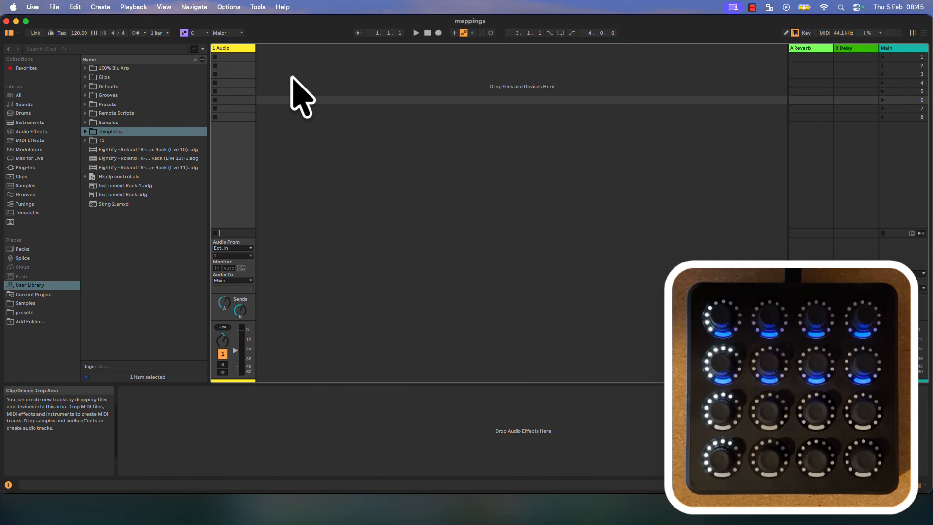
right_click(292, 77)
left_click(263, 58)
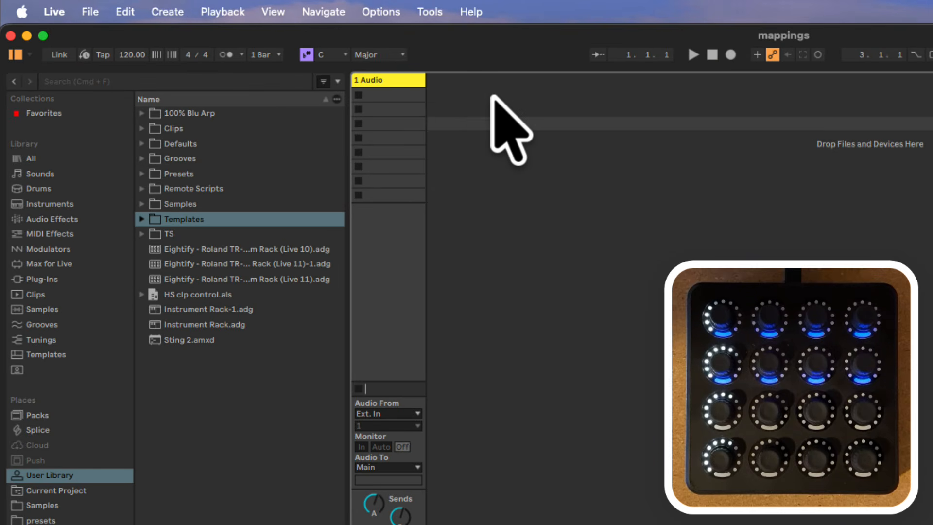
left_click(492, 96)
key("super+t")
key("super+t")
key("super+t")
key("super+t")
key("super+t")
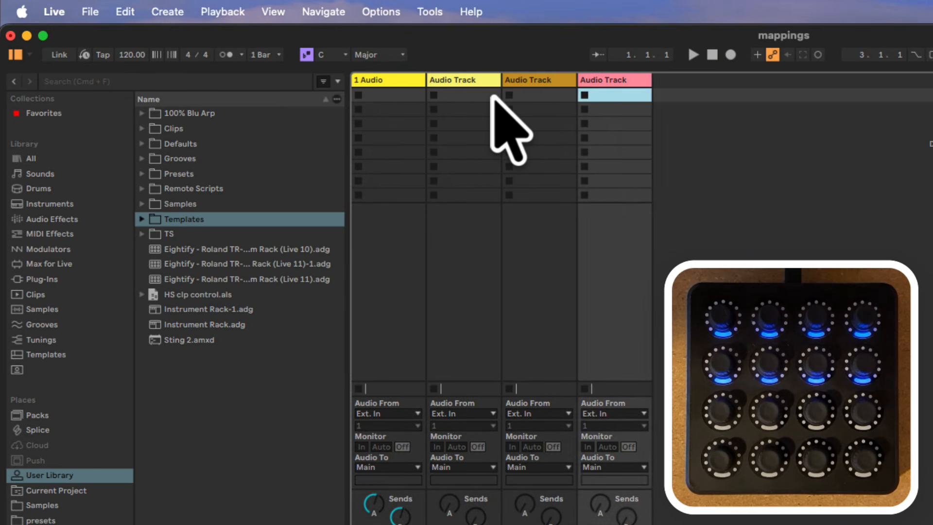
left_click(380, 79)
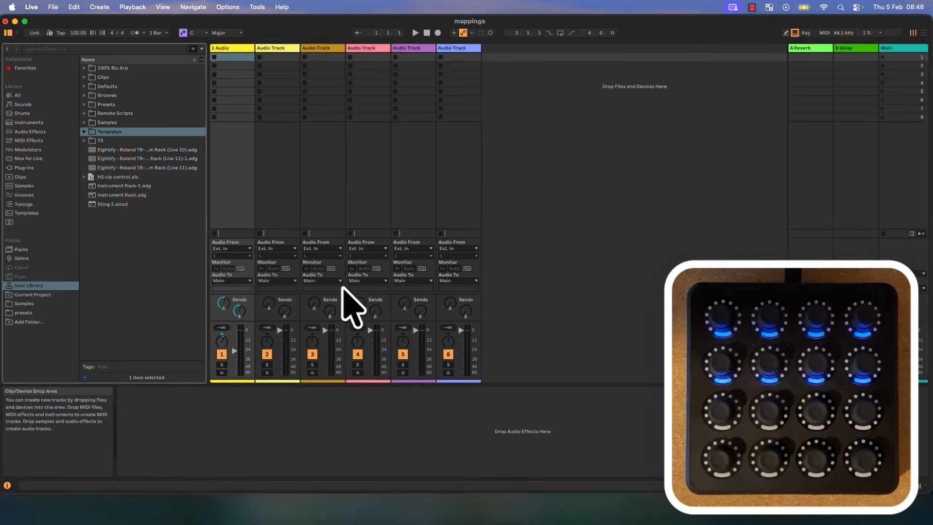
- MIDI-map the volume faders of tracks 1 to 6 to CC 0 through CC 5 on channel 1, in order
left_click(751, 55)
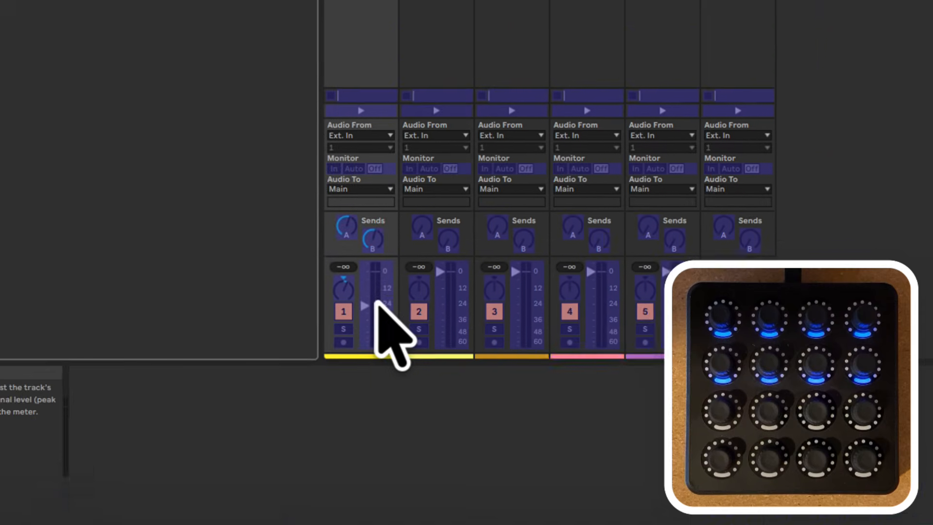
left_click(378, 303)
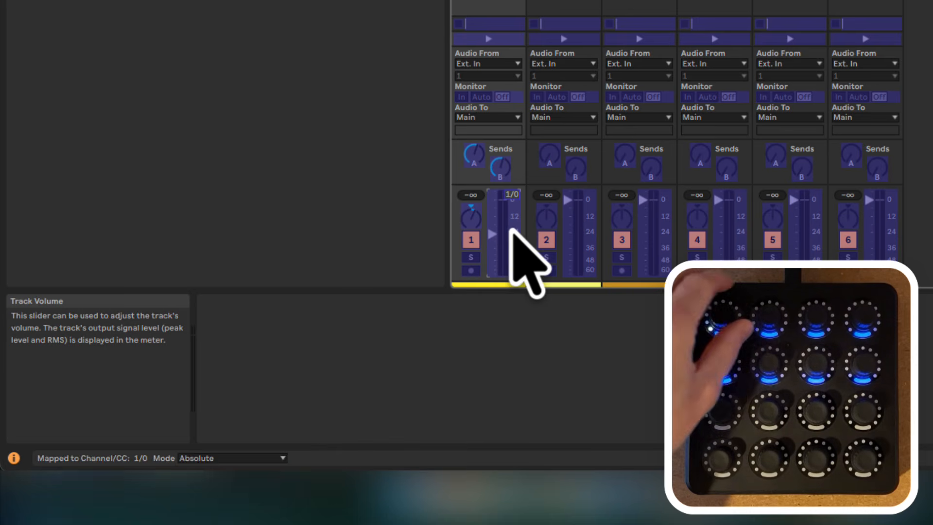
left_click(575, 229)
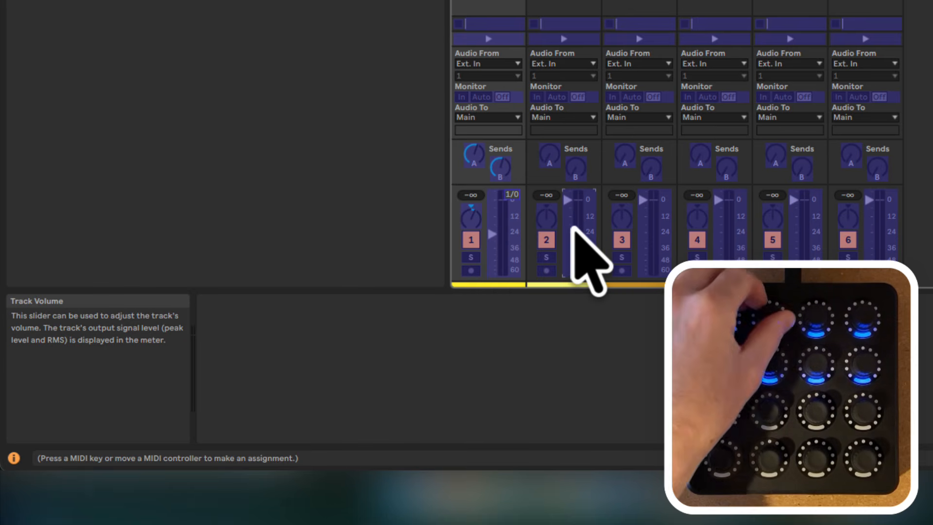
left_click(657, 232)
left_click(728, 227)
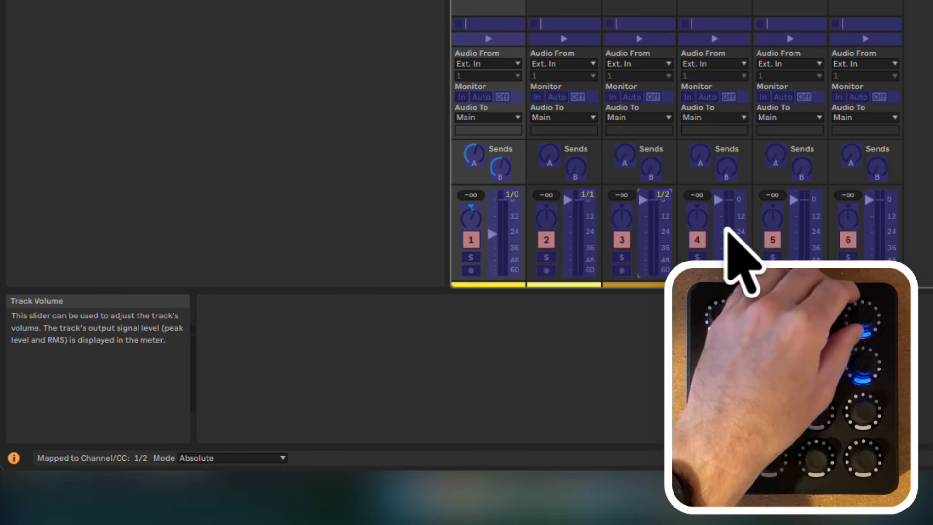
left_click(798, 234)
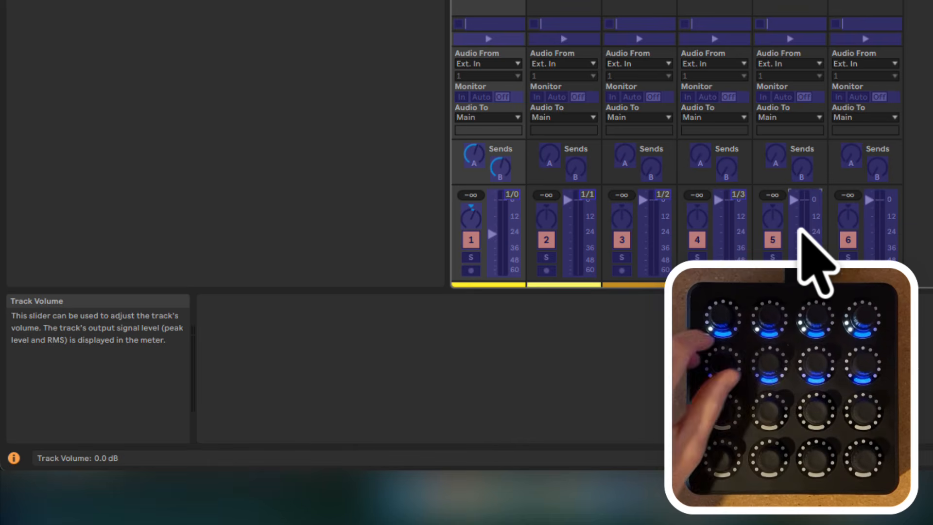
left_click(875, 240)
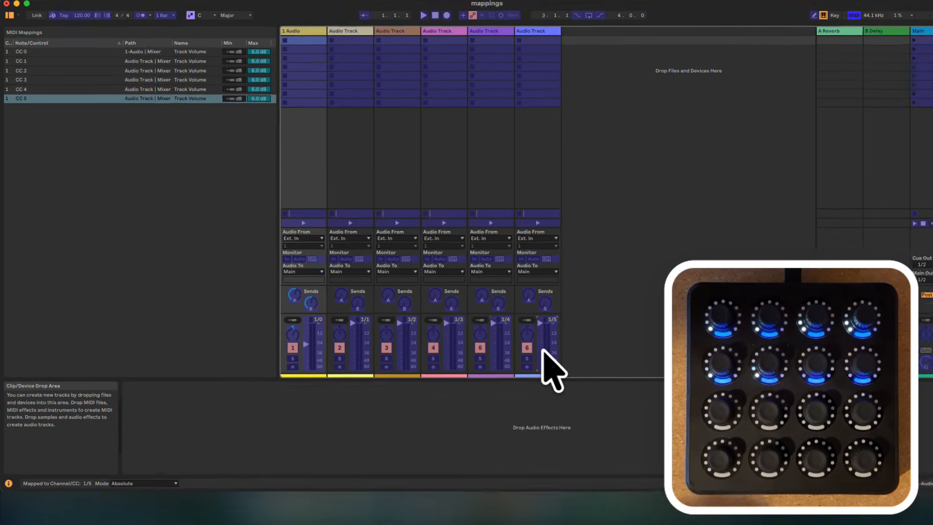
key("super+m")
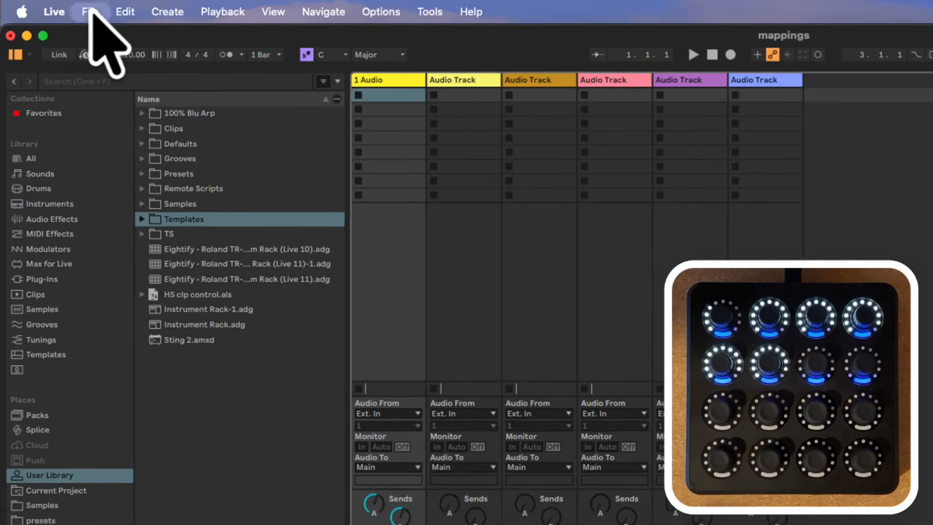
- Save the Live Set as a template named "midi mappings" and locate it in the User Library's Templates folder
left_click(87, 12)
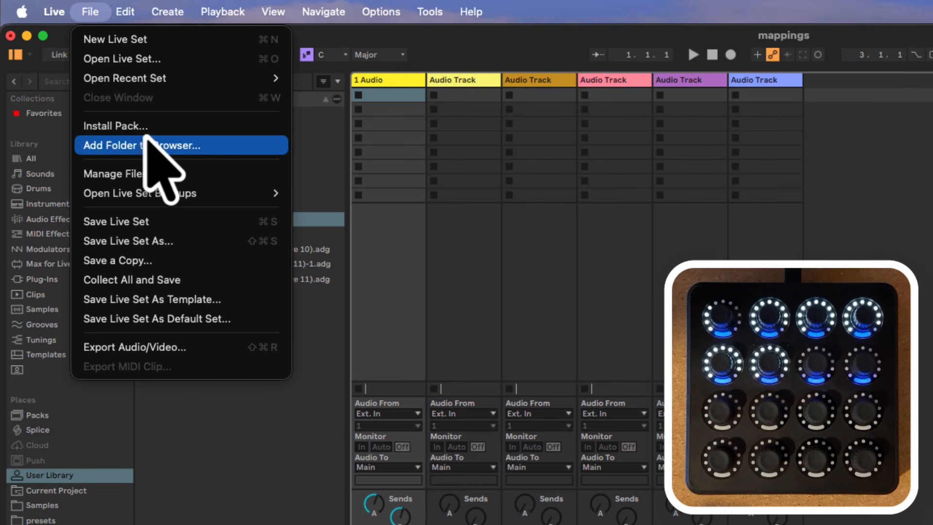
key("Down")
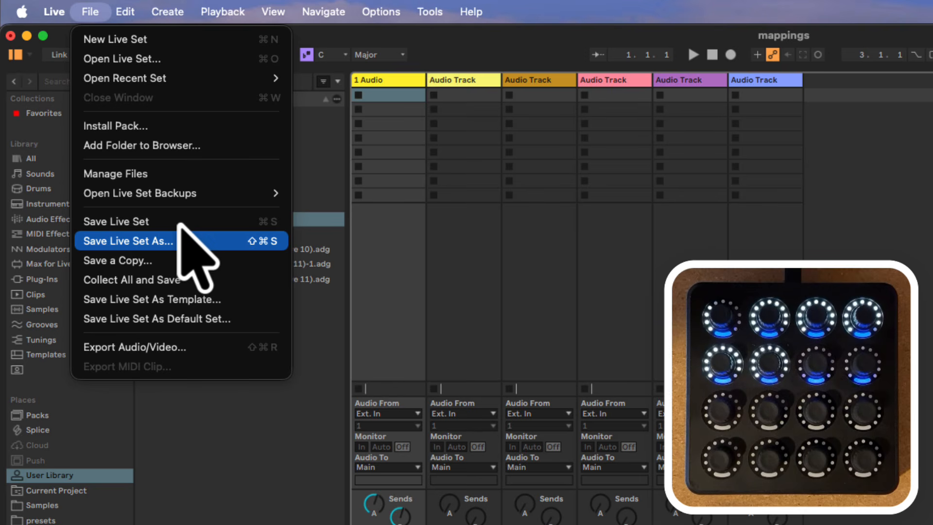
left_click(186, 300)
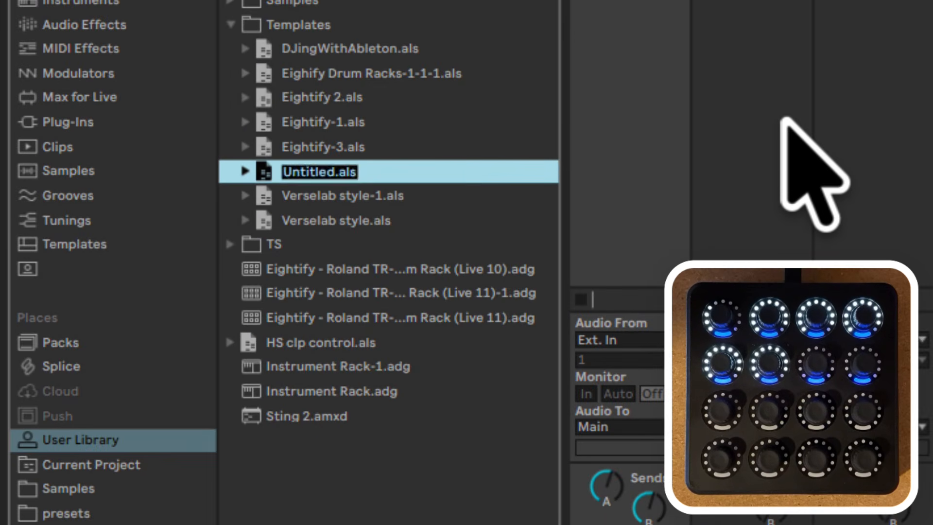
type("midi mappin")
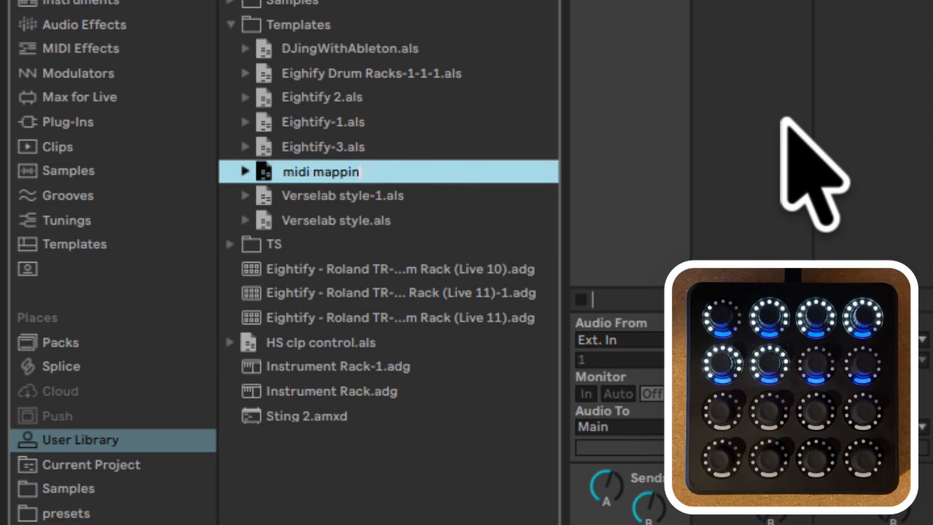
type("gs")
key("Return")
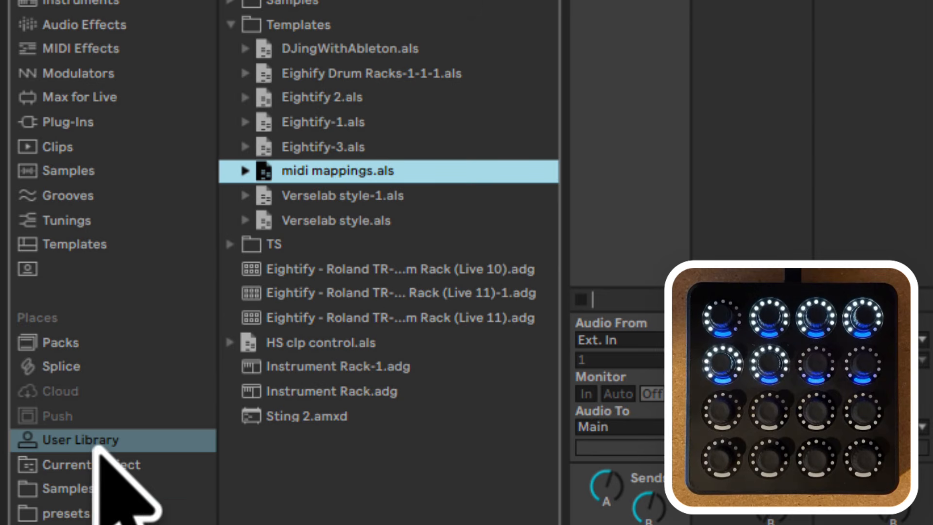
left_click(98, 441)
left_click(265, 24)
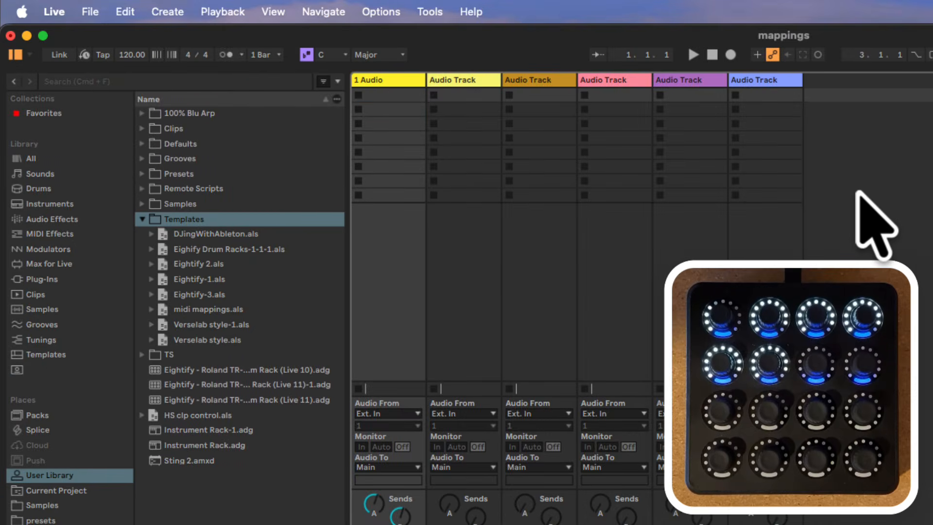
- Create a new Live Set without saving the changes to "mappings", and show its MIDI mappings
left_click(91, 11)
left_click(97, 40)
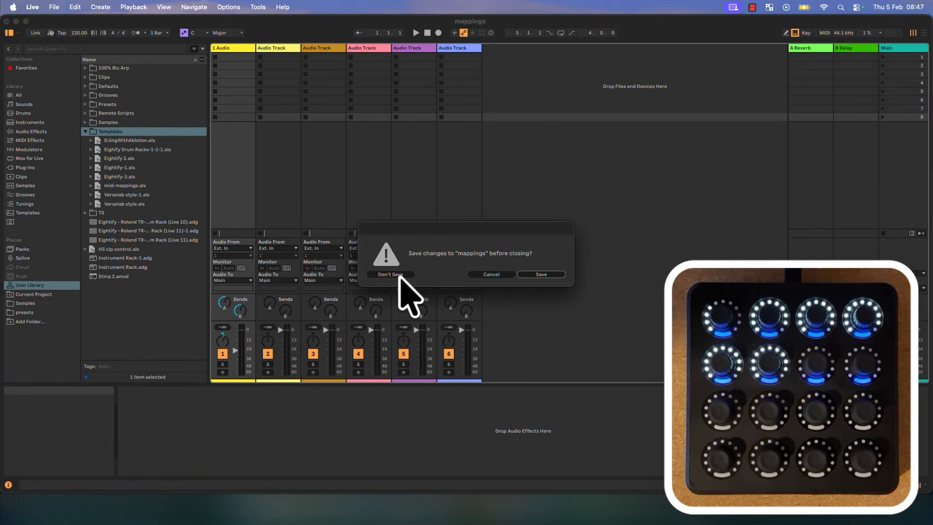
left_click(398, 275)
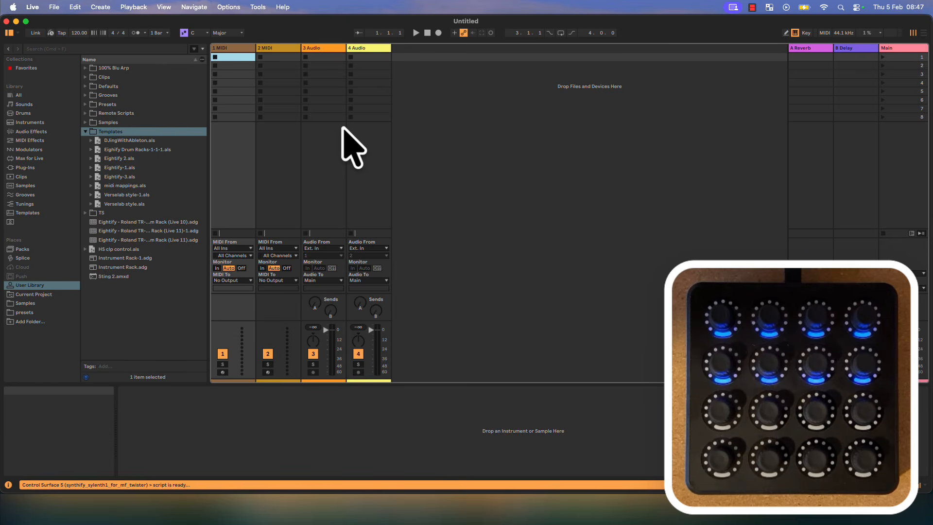
left_click(823, 34)
left_click(823, 34)
left_click(824, 34)
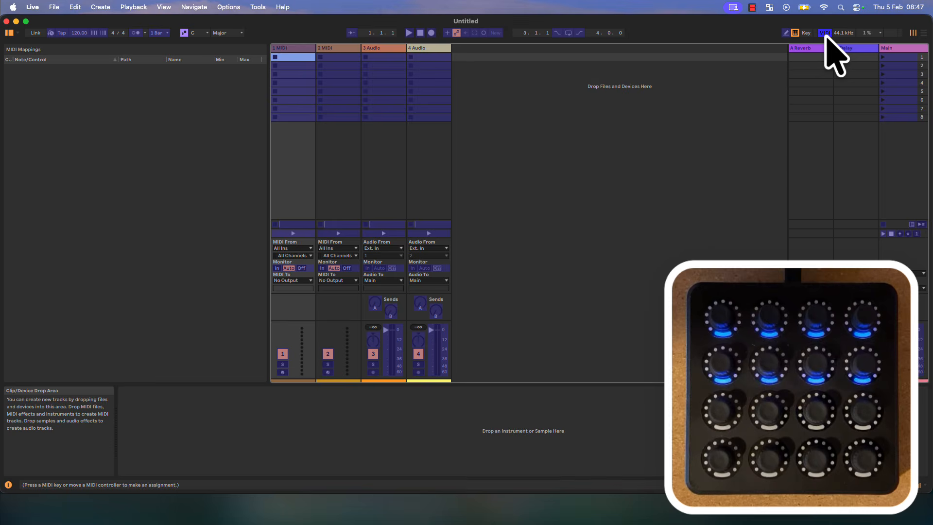
- Load the "midi mappings" template from the User Library and check the MIDI mappings it contains
left_click(825, 33)
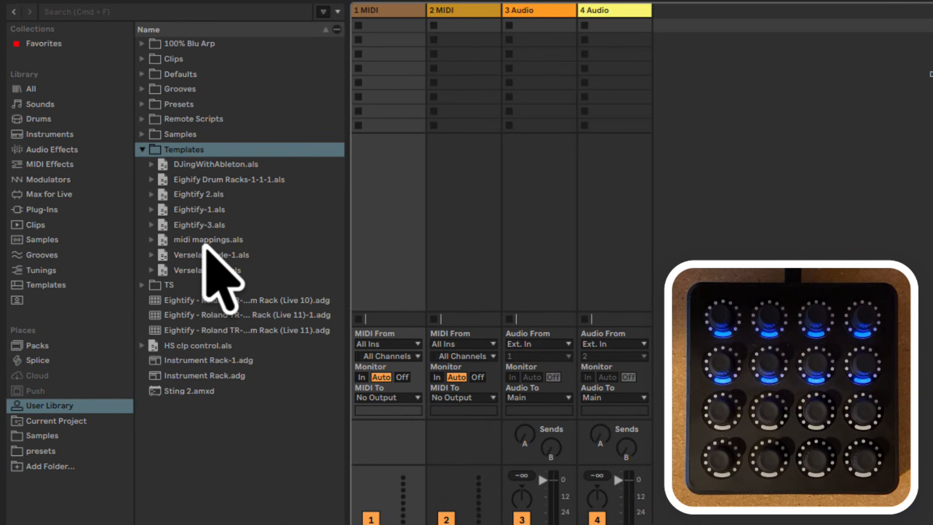
double_click(205, 242)
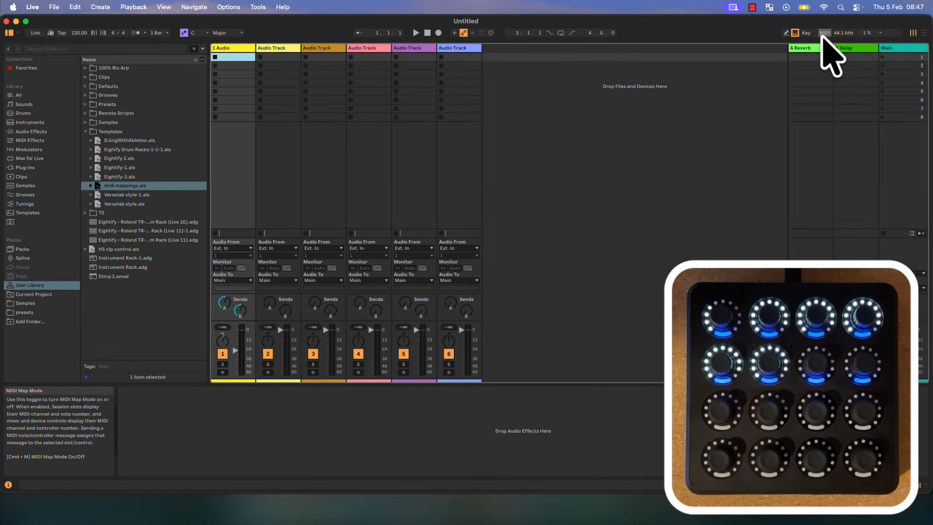
left_click(825, 33)
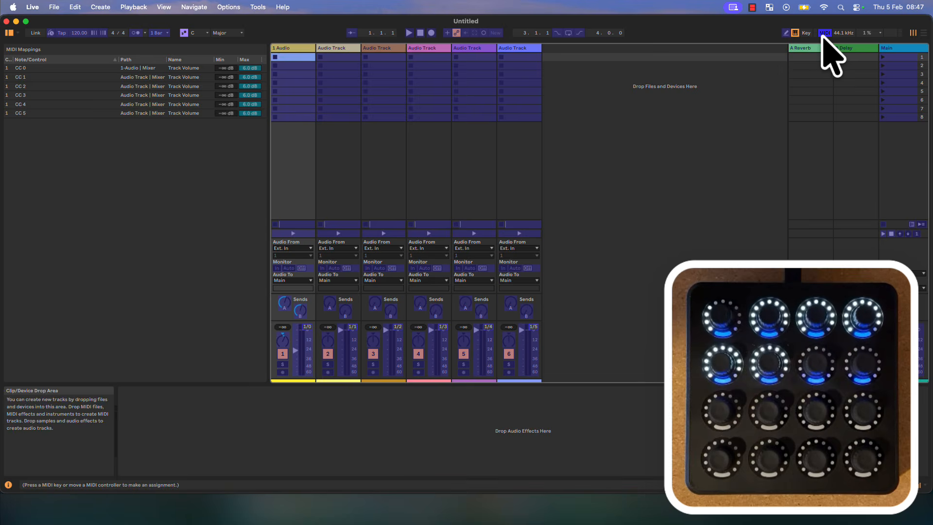
left_click(823, 34)
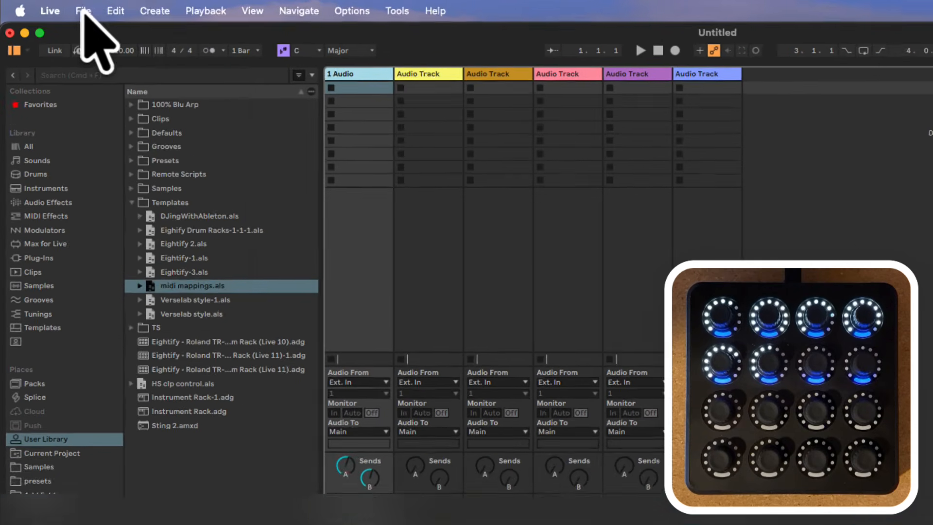
- Check the MIDI mappings once more and save the current Live Set as the default set
left_click(54, 7)
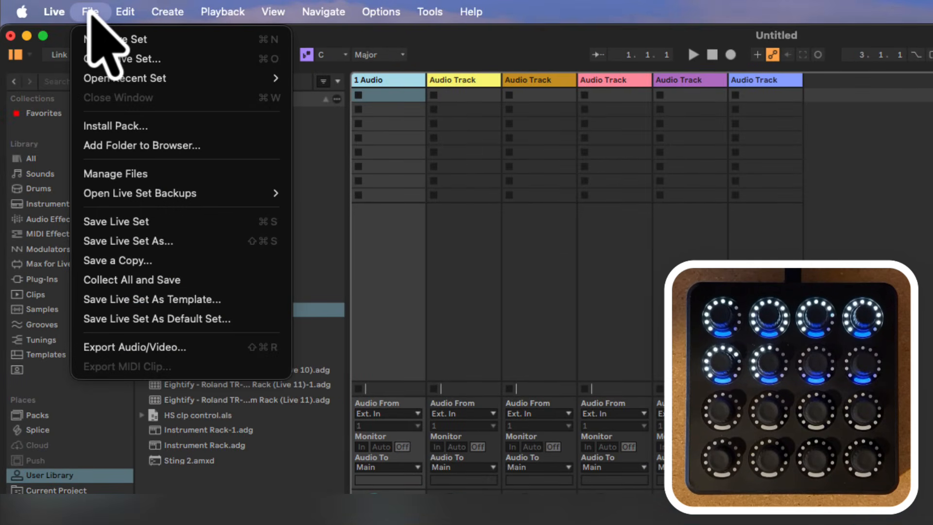
left_click(90, 12)
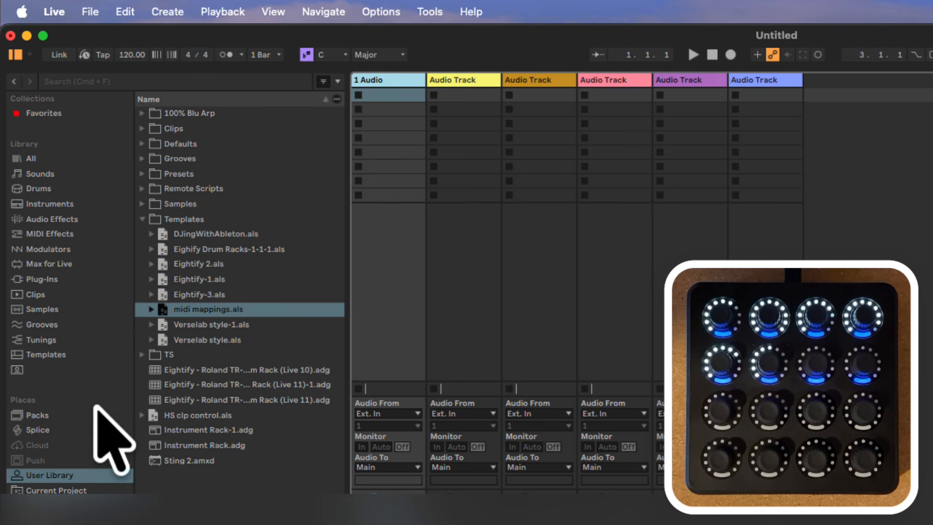
left_click(95, 475)
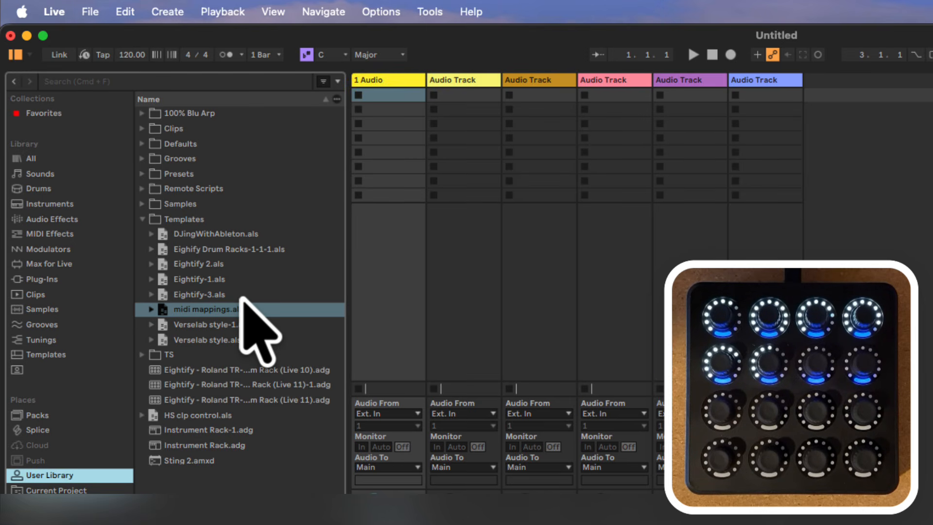
left_click(825, 32)
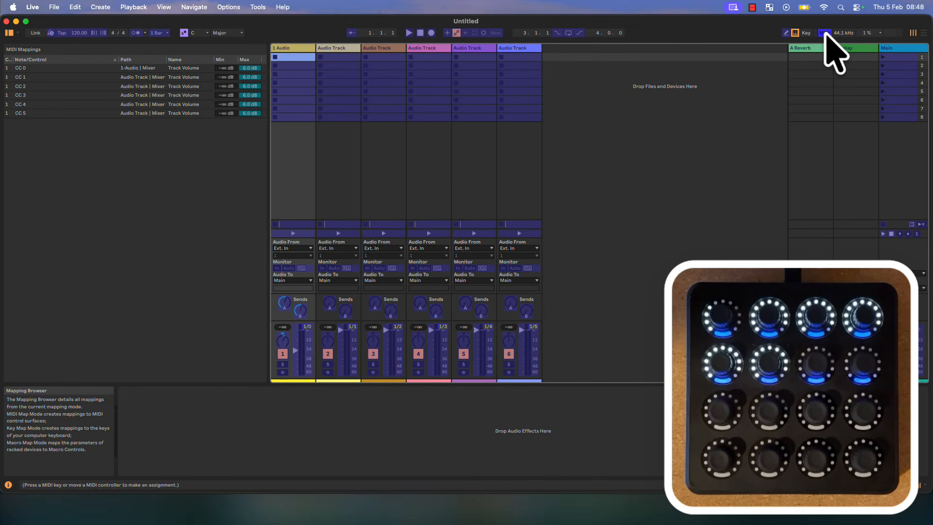
left_click(825, 32)
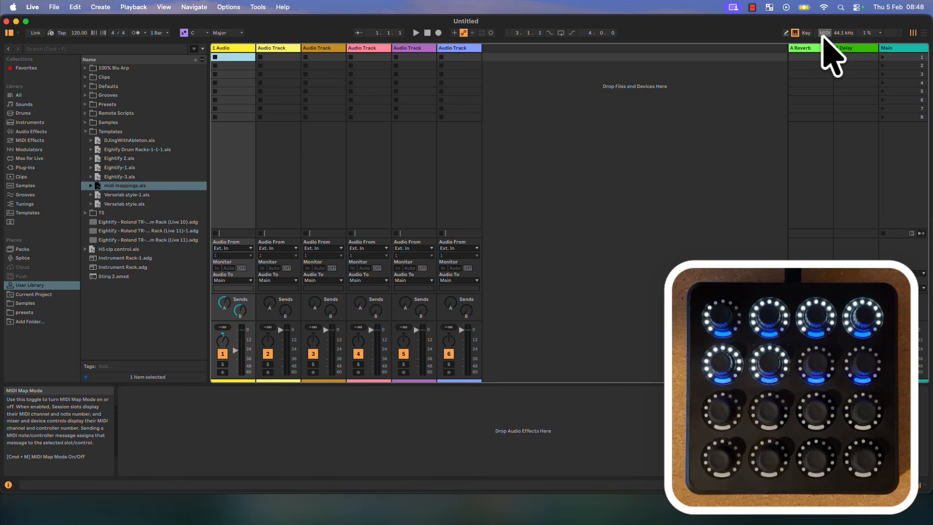
left_click(53, 7)
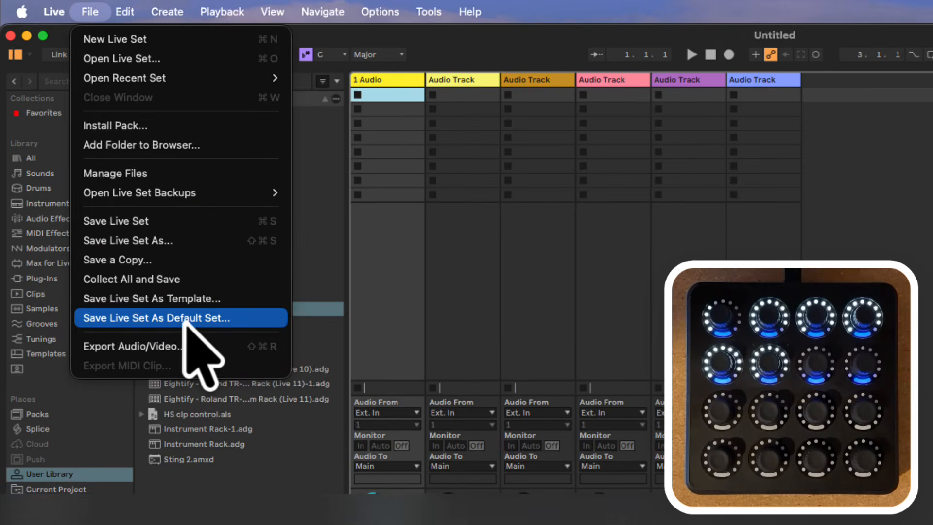
left_click(183, 300)
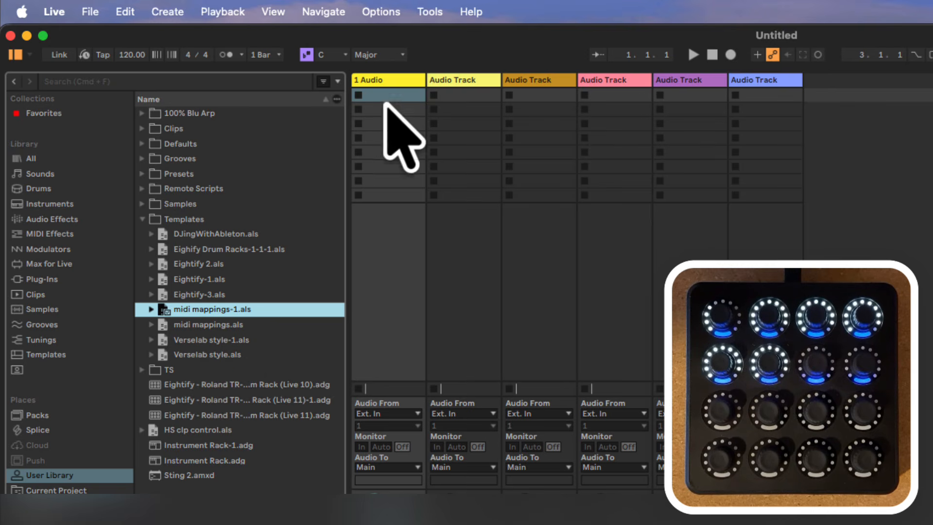
- Delete the first five audio tracks, starting with 1 Audio, leaving only the last audio track
left_click(403, 82)
key("Delete")
key("Delete")
key("Delete")
key("Delete")
key("Delete")
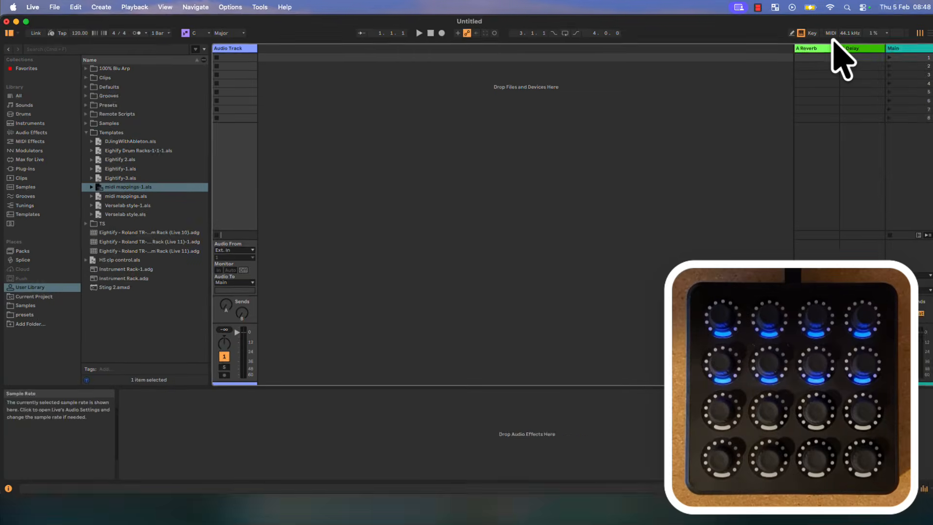
- Delete the remaining CC 5 track volume mapping and leave MIDI map mode
left_click(825, 33)
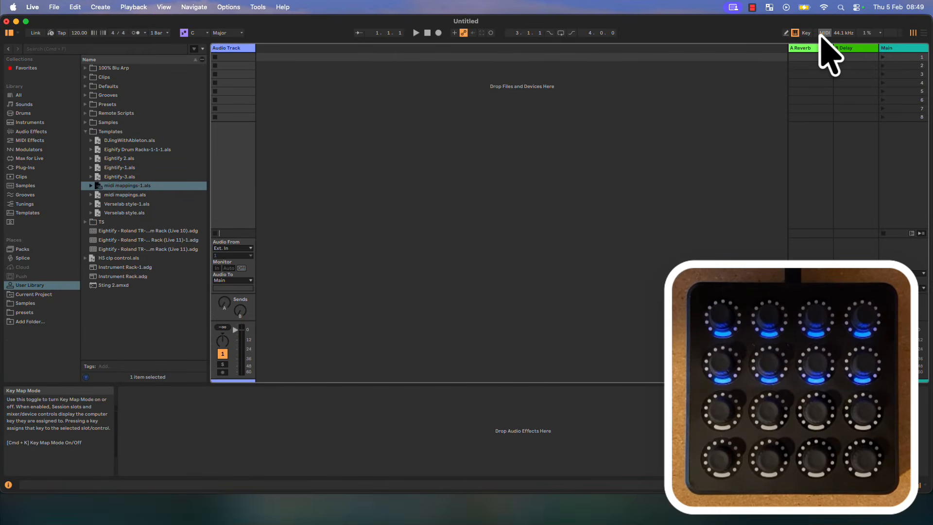
key("super+a")
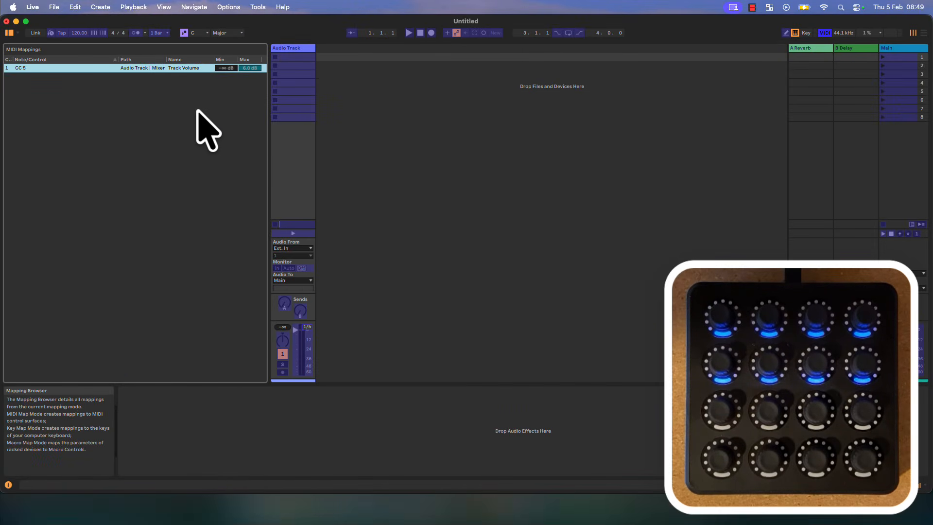
key("Delete")
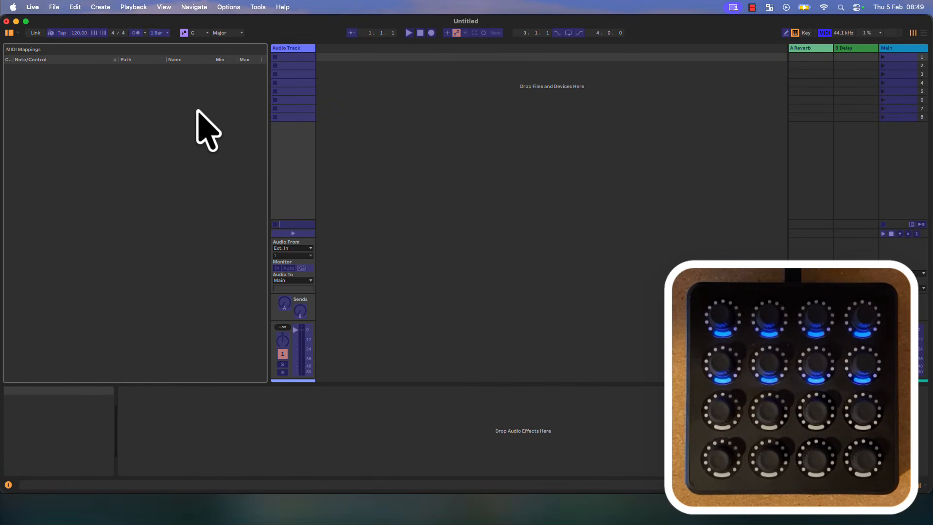
left_click(825, 33)
- Create a new Live Set from the default set and check its MIDI mappings
left_click(55, 8)
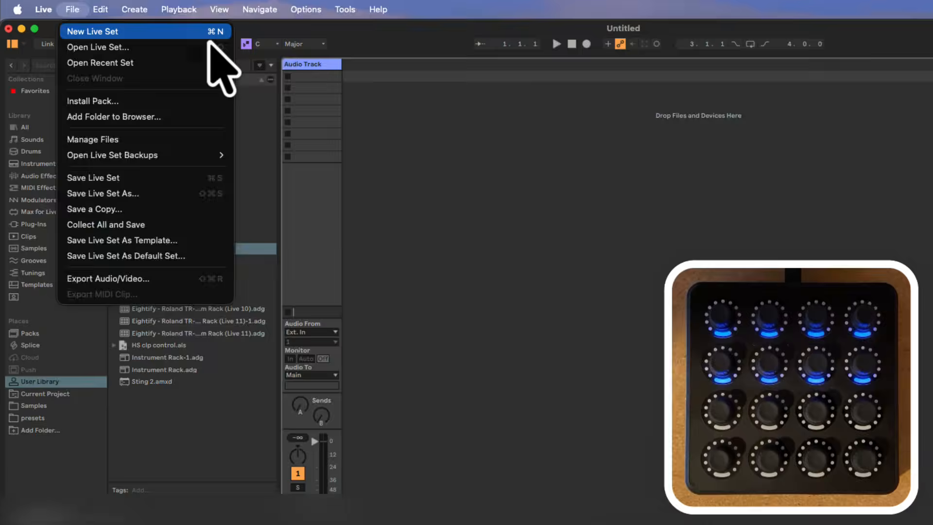
left_click(259, 48)
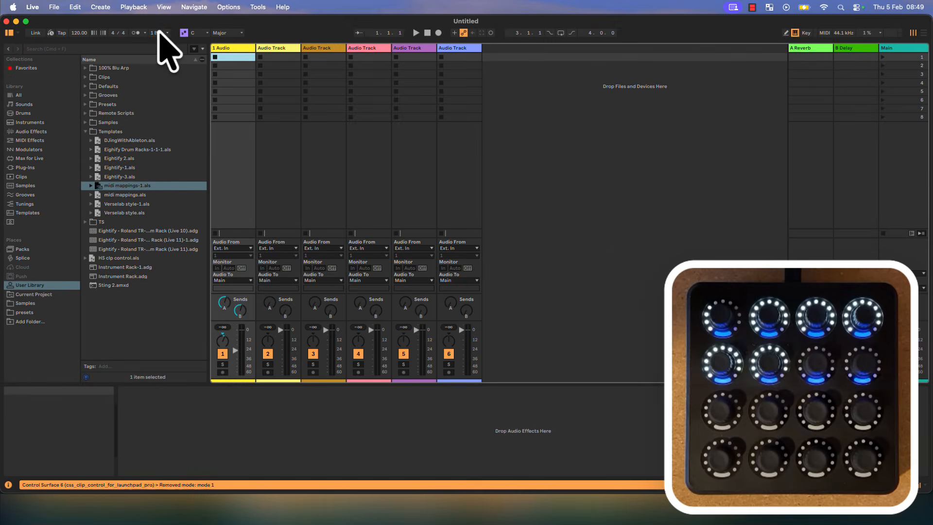
left_click(826, 33)
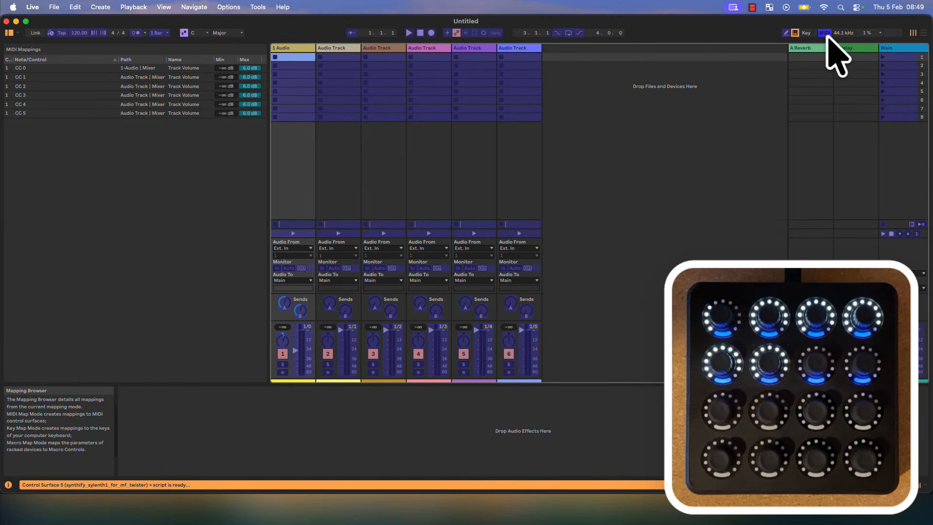
left_click(53, 7)
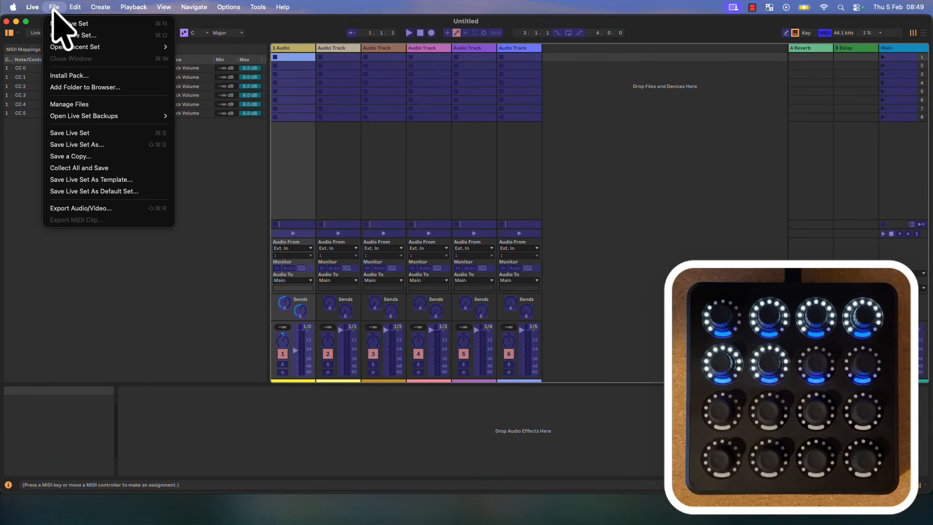
left_click(56, 23)
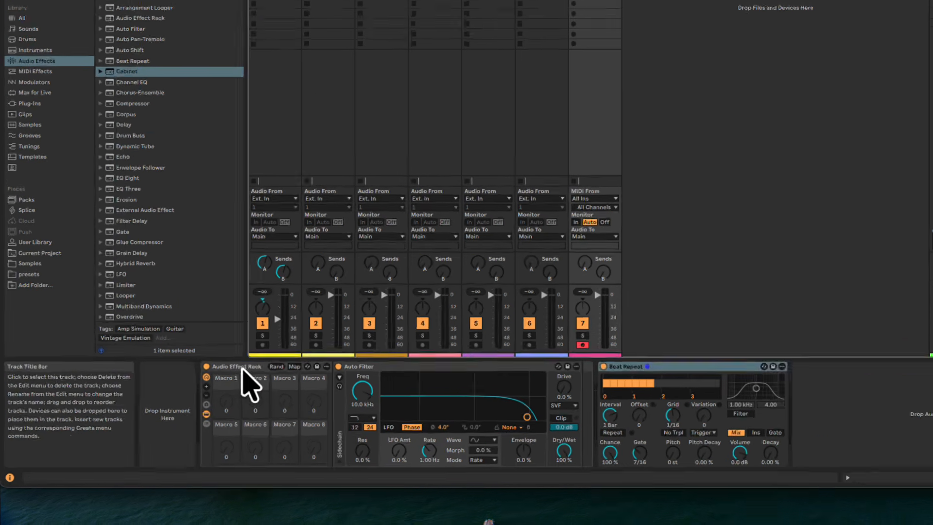
- Inspect the Audio Effect Rack, Auto Filter and Beat Repeat devices on the 7 MIDI track
left_click(205, 392)
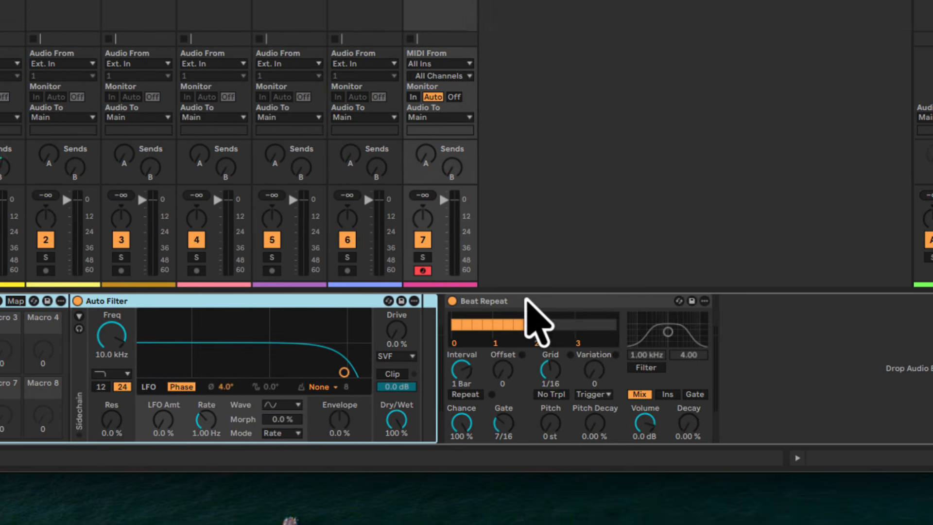
left_click(931, 301)
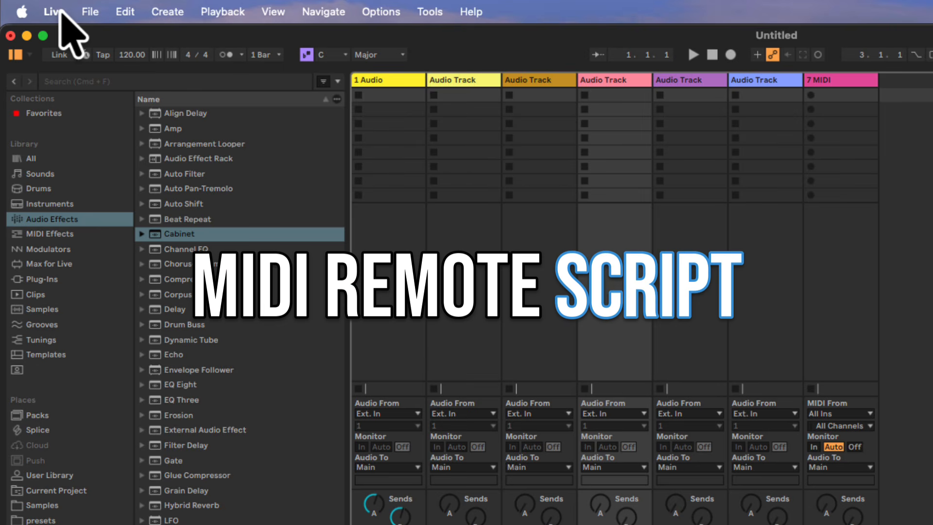
- Open the Link, Tempo & MIDI settings and browse the control surface scripts available for the first slot
left_click(61, 12)
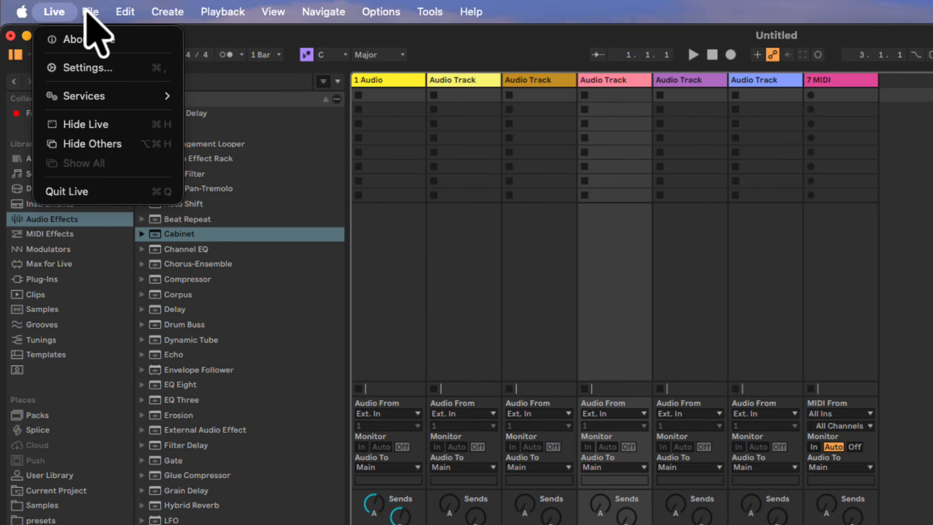
left_click(88, 68)
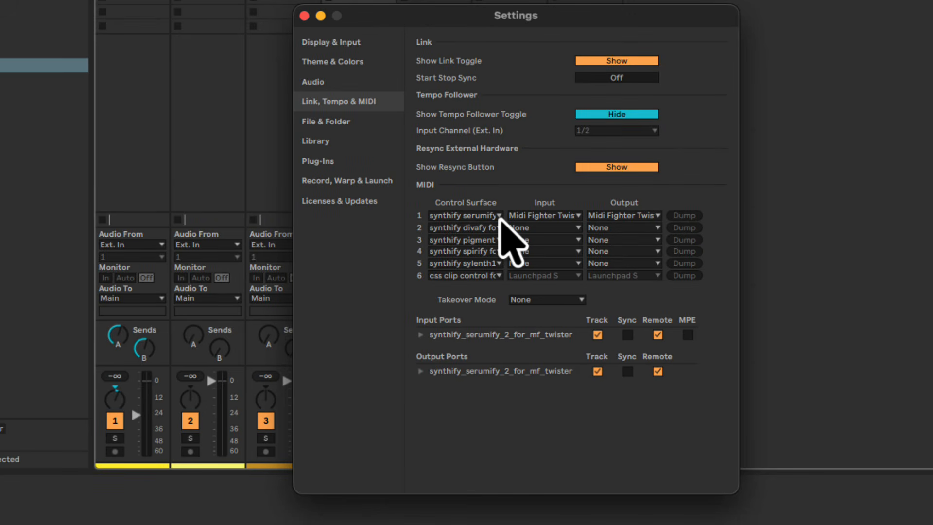
left_click(499, 215)
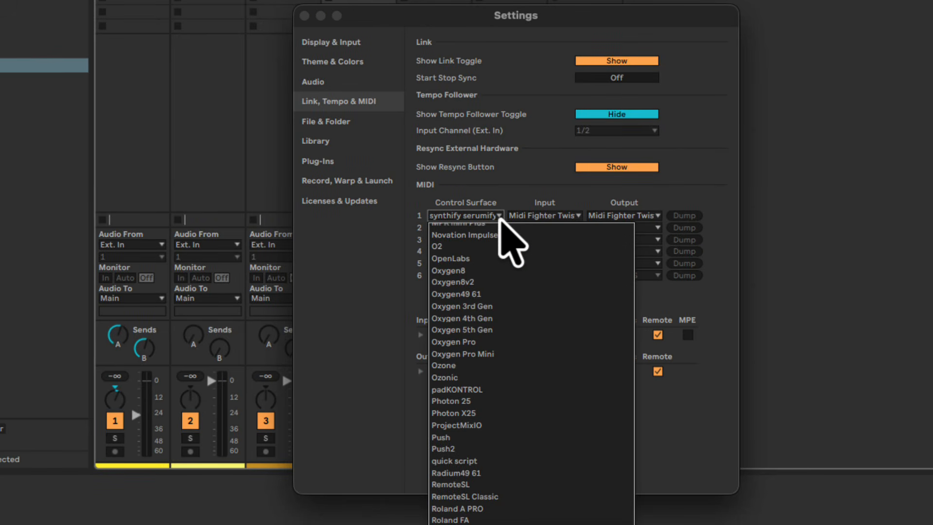
scroll(548, 306, "up", 10)
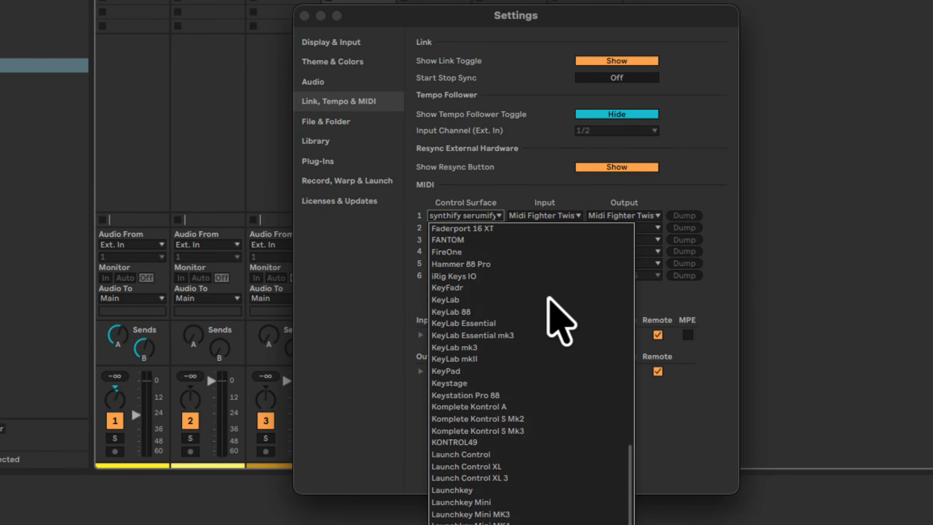
scroll(548, 298, "up", 10)
scroll(548, 297, "down", 6)
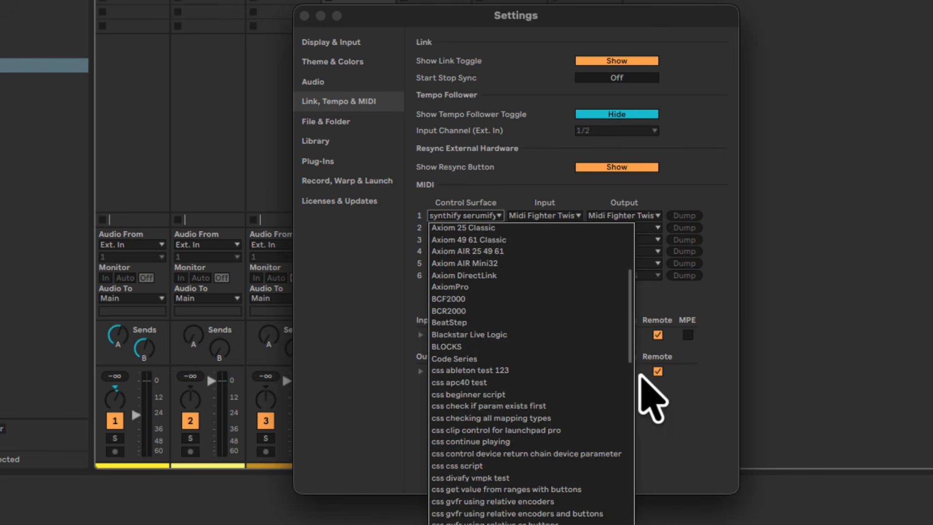
left_click(719, 454)
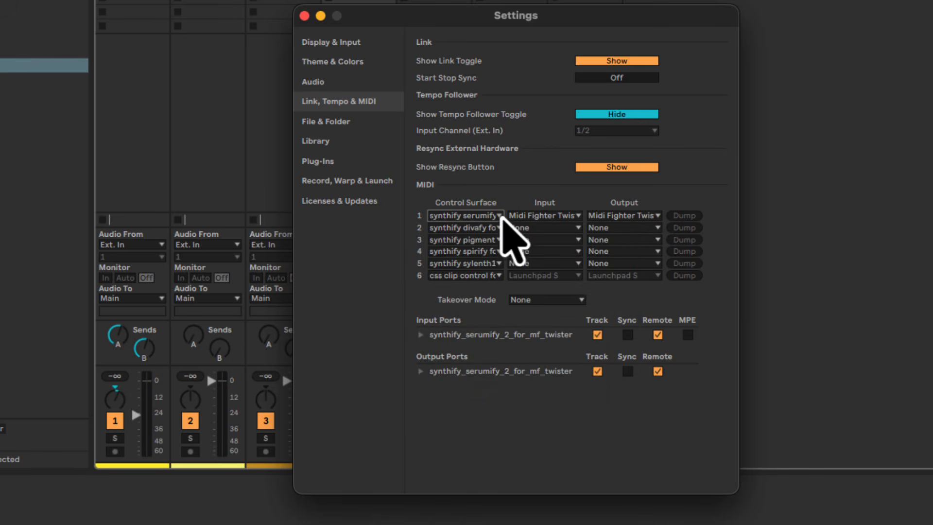
left_click(498, 216)
scroll(563, 462, "up", 4)
scroll(563, 461, "up", 10)
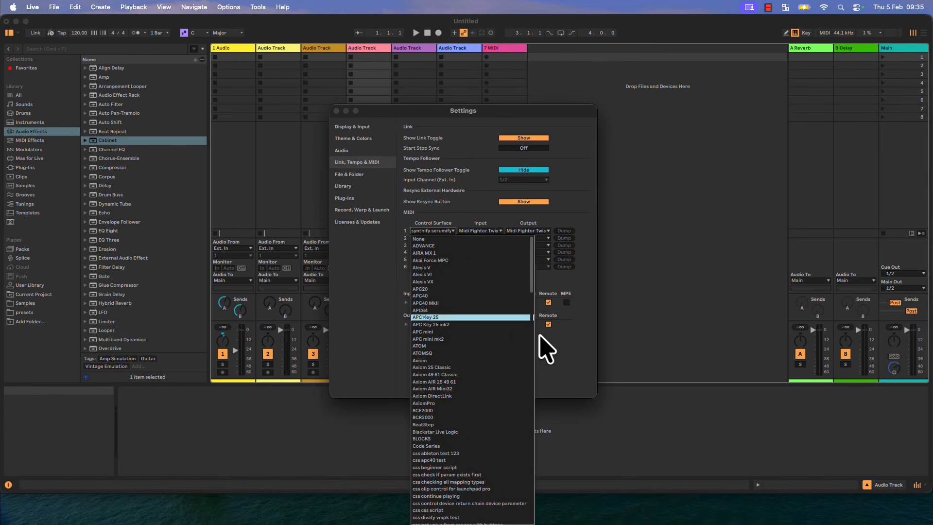
left_click(559, 344)
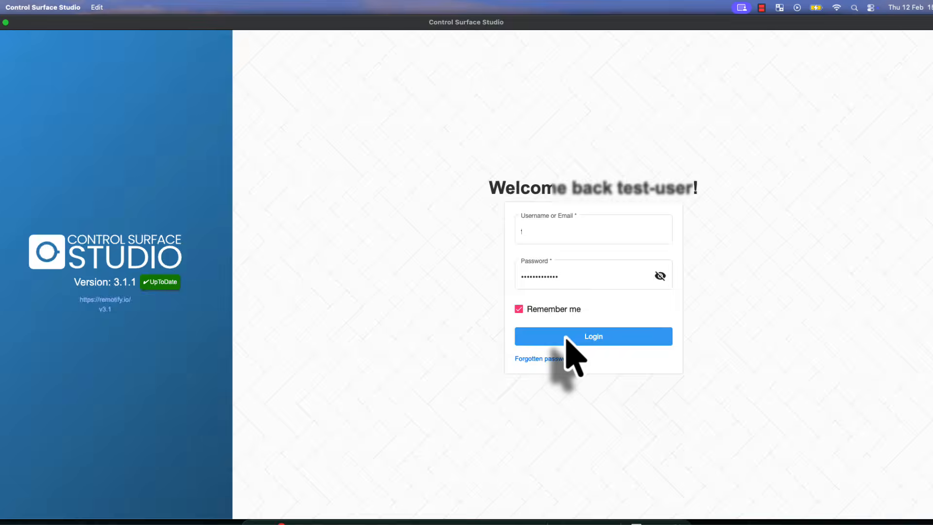
- Log in to Control Surface Studio and browse the controller templates offered on Remotify
left_click(567, 339)
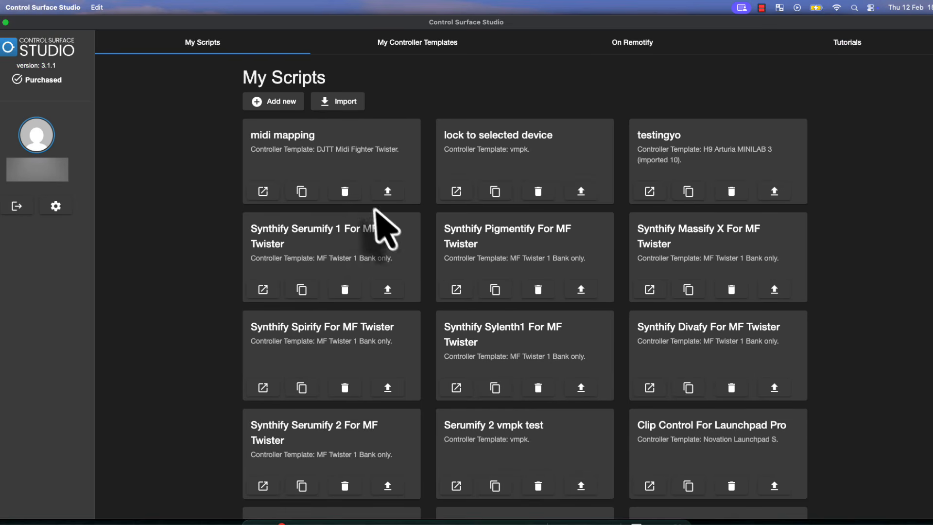
left_click(600, 46)
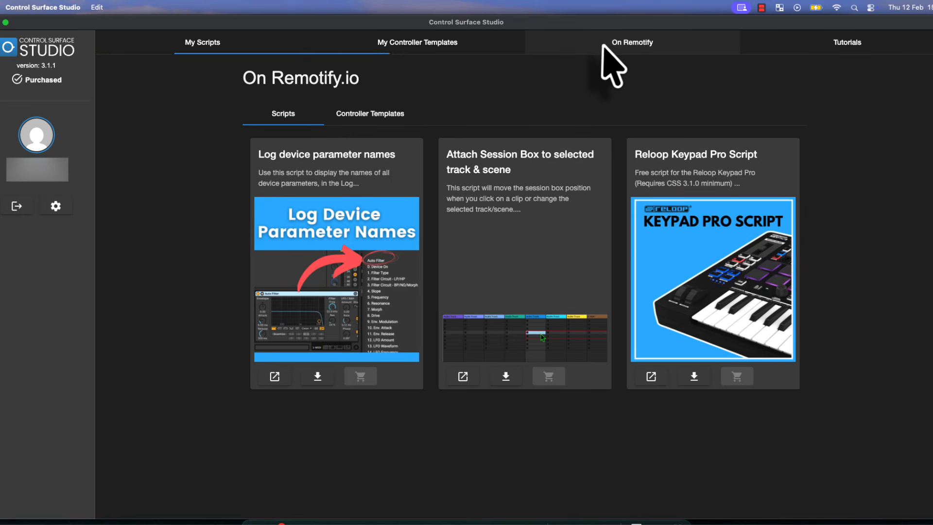
left_click(359, 113)
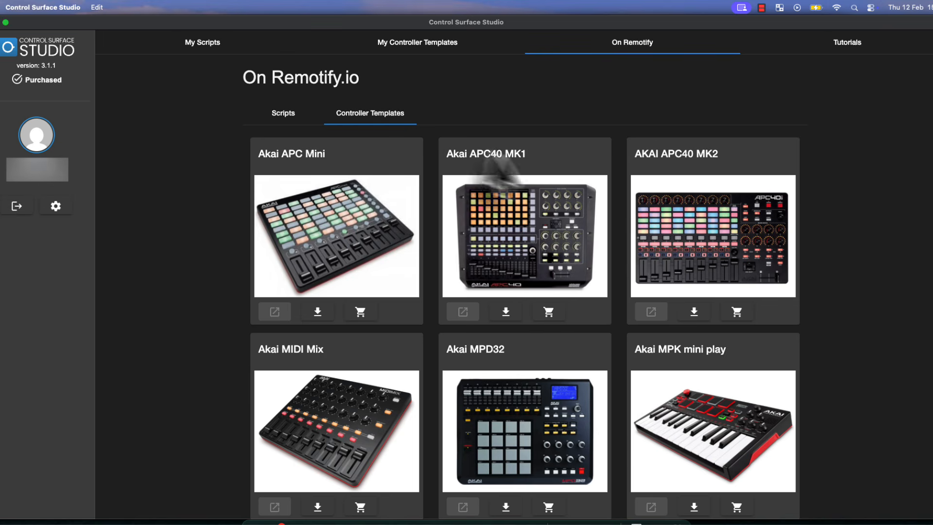
scroll(618, 224, "down", 8)
scroll(622, 233, "down", 8)
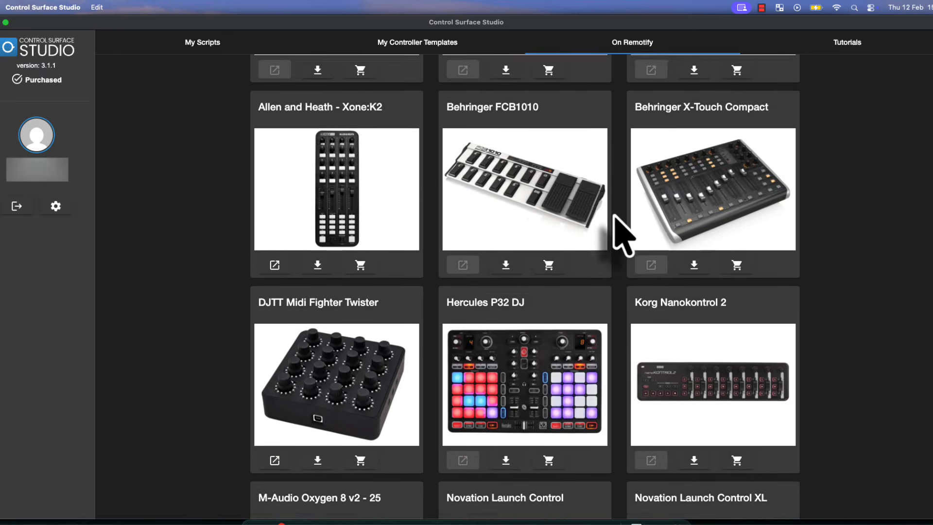
scroll(620, 233, "down", 5)
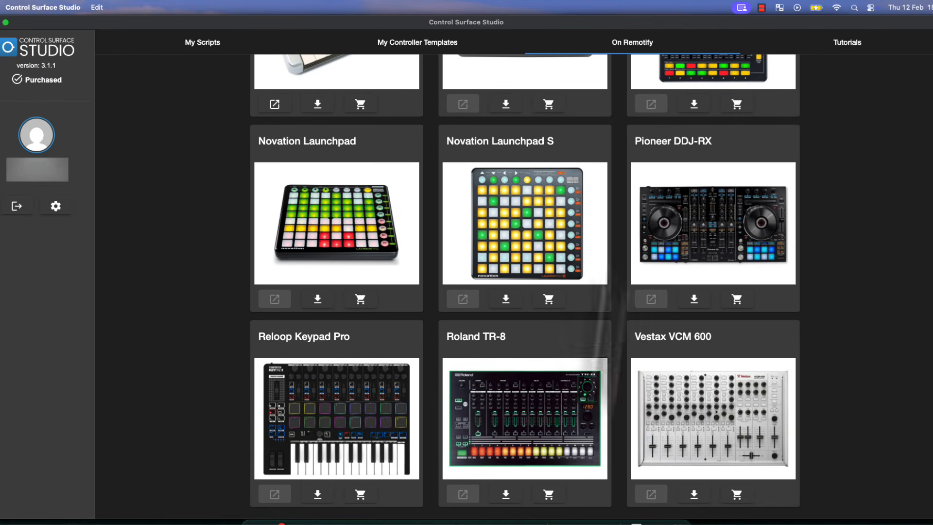
left_click(761, 7)
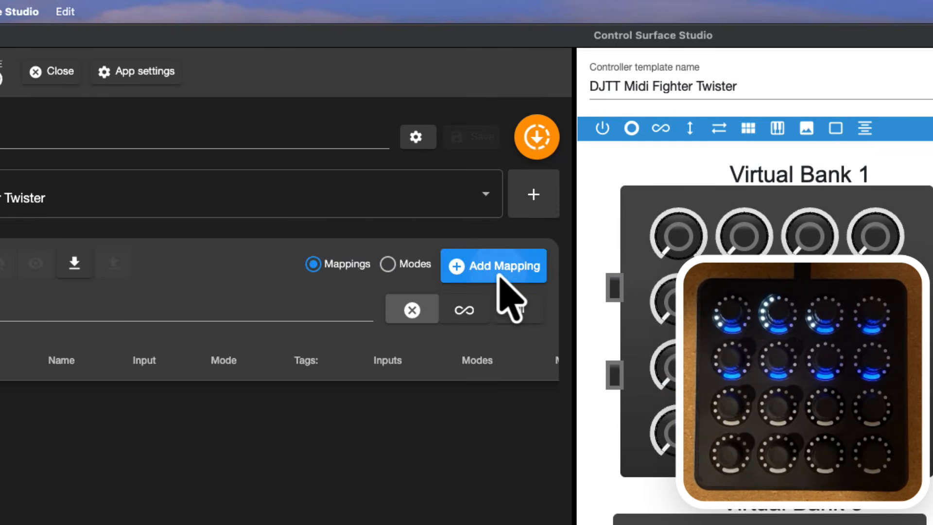
- Add a Track Volume mapping to the midi mapping script and name it "selected track volume"
left_click(375, 162)
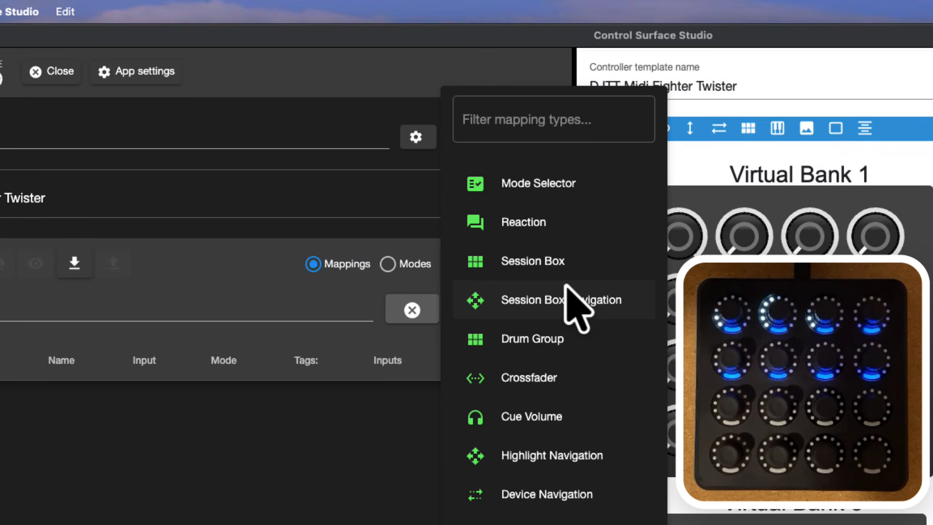
scroll(566, 289, "down", 12)
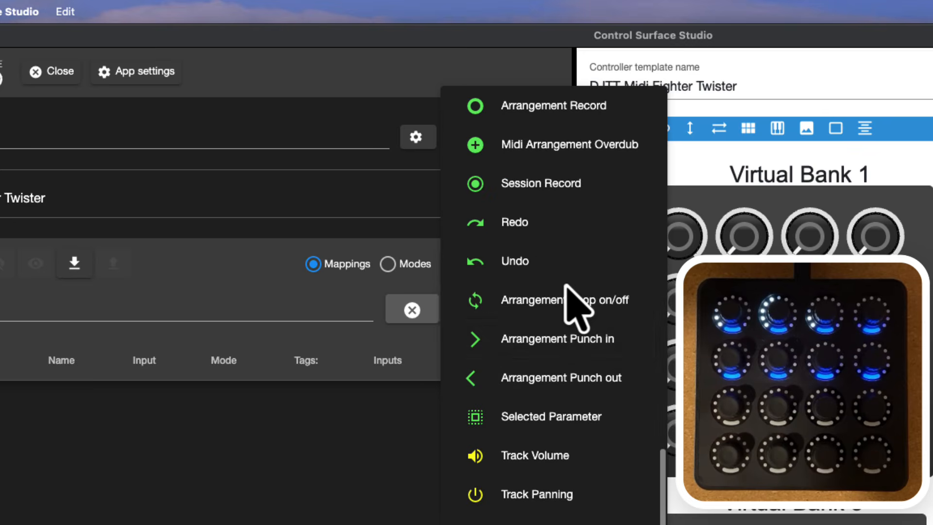
left_click(541, 463)
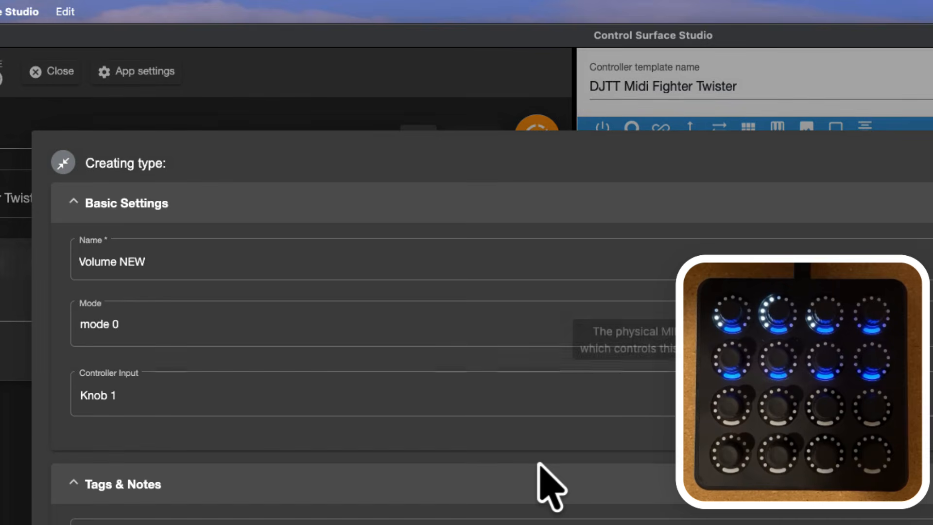
left_click(222, 259)
left_click_drag(222, 259, 46, 256)
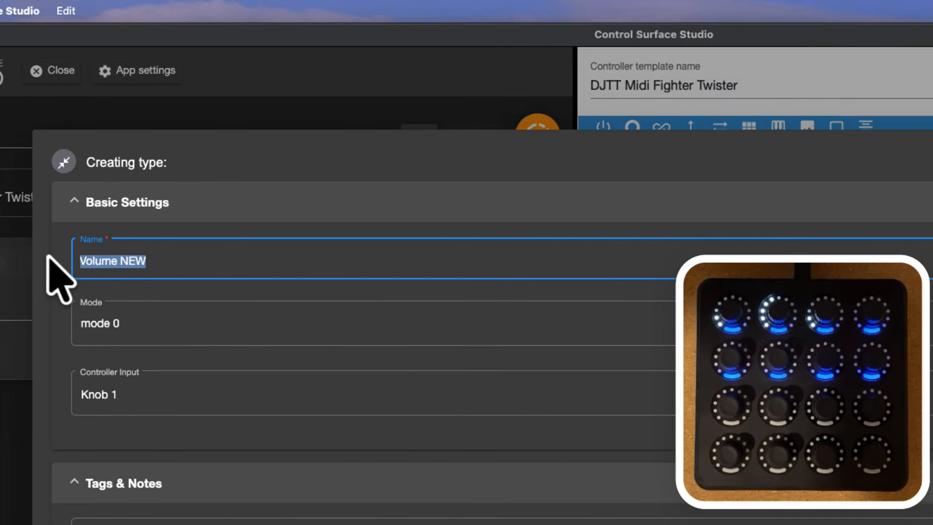
type("selected track")
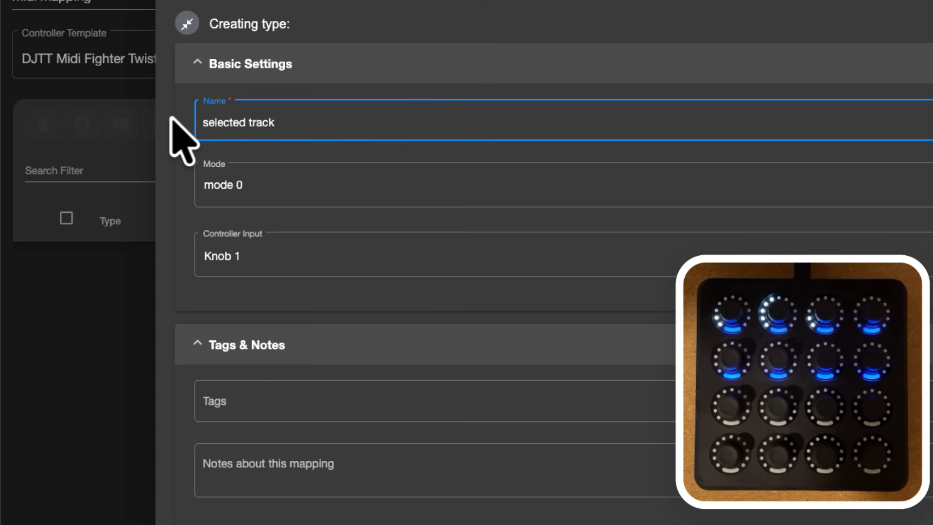
type(" volume")
- Choose Knob 1 as the controller input for the selected track volume mapping
left_click(319, 267)
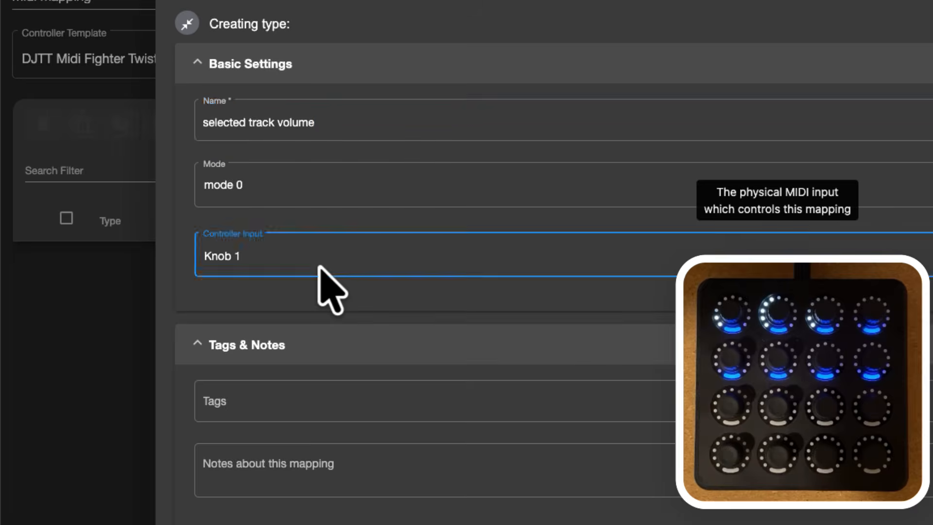
left_click(319, 267)
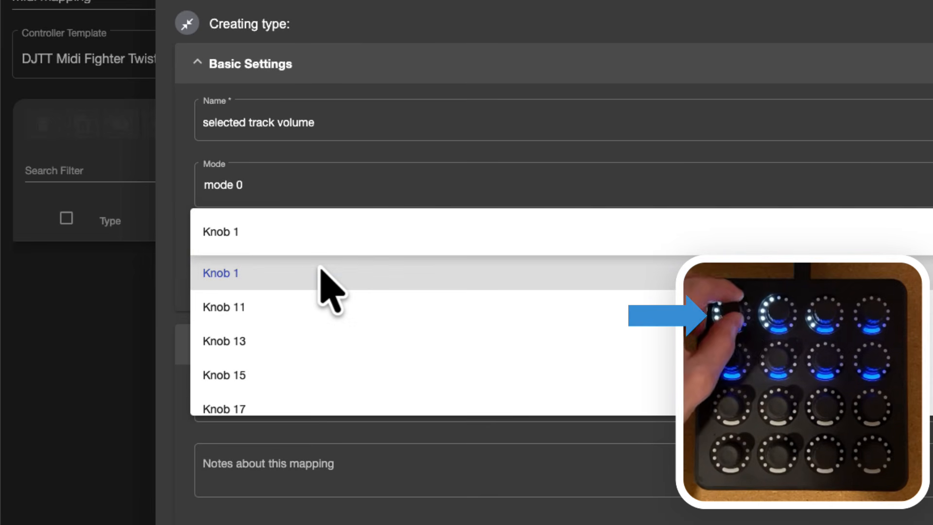
left_click(247, 273)
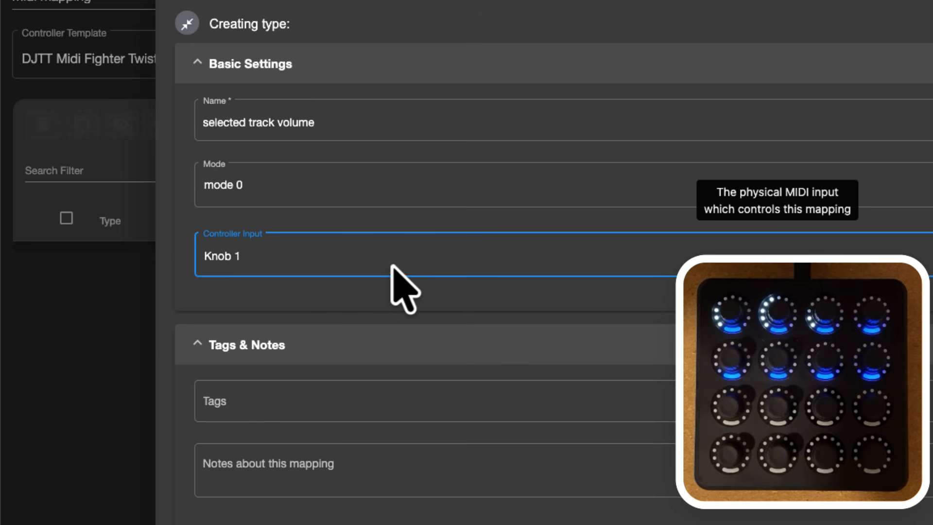
- Set the mapping's track type to selected and save the mapping
scroll(404, 289, "down", 10)
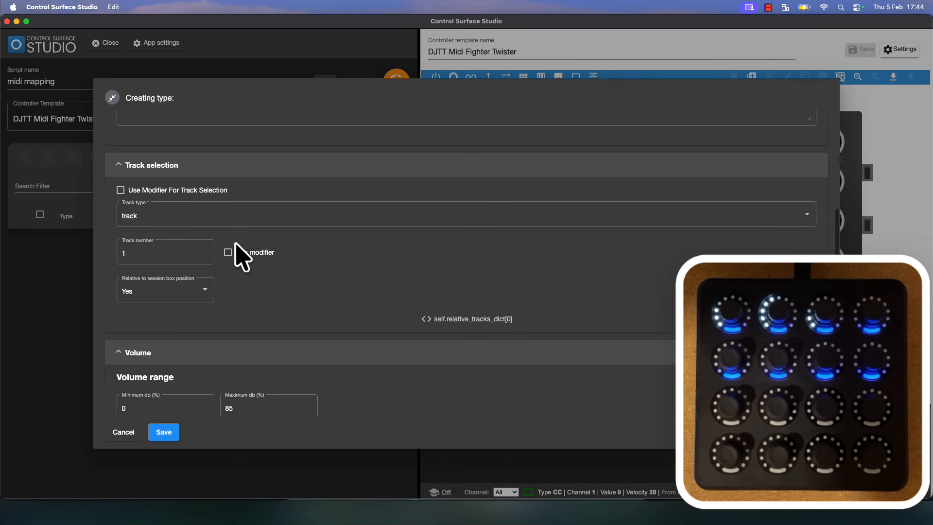
scroll(137, 263, "down", 1)
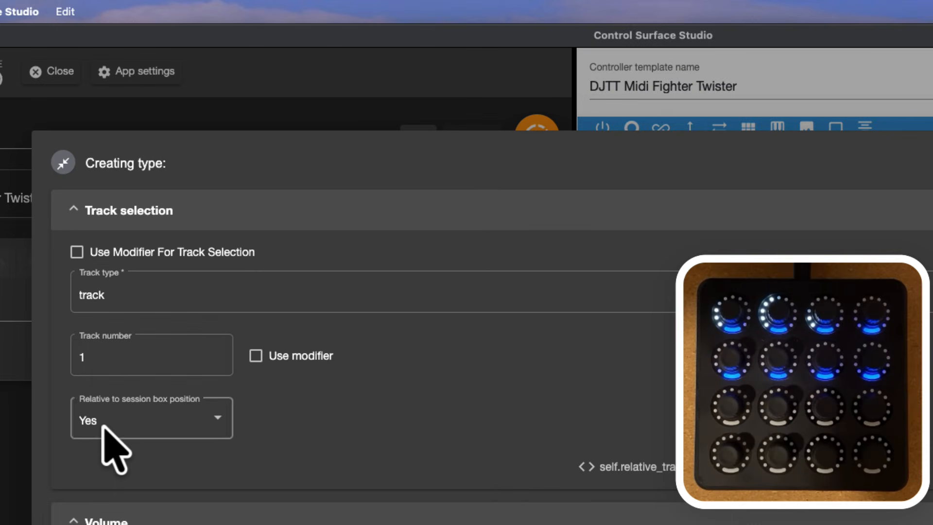
left_click(92, 286)
left_click(183, 305)
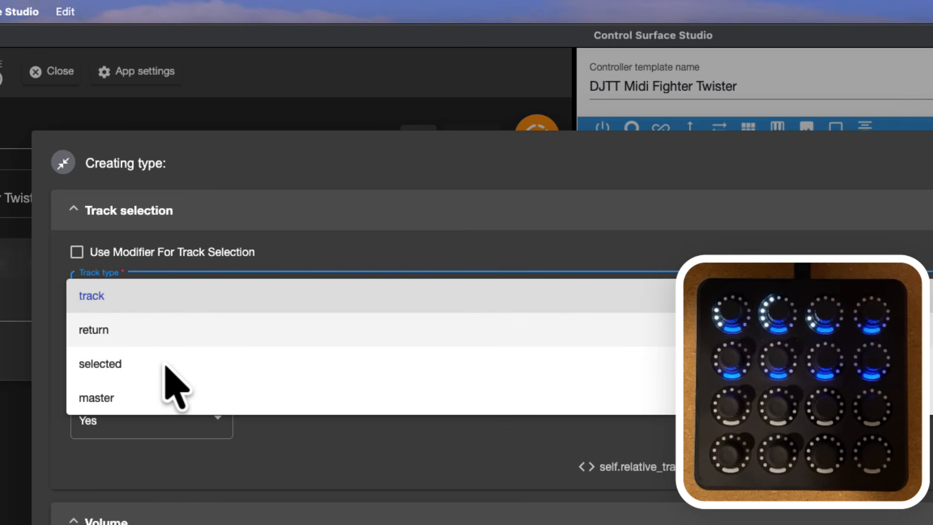
left_click(104, 366)
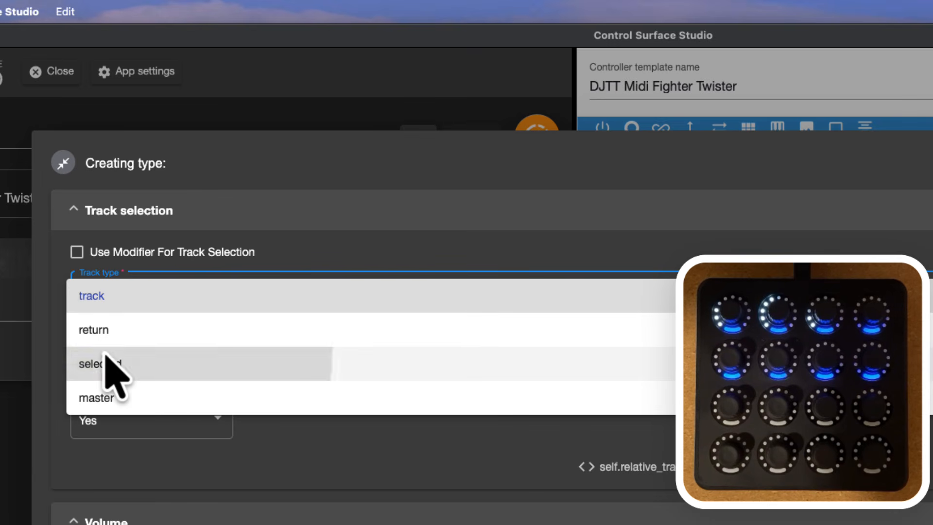
scroll(475, 376, "down", 4)
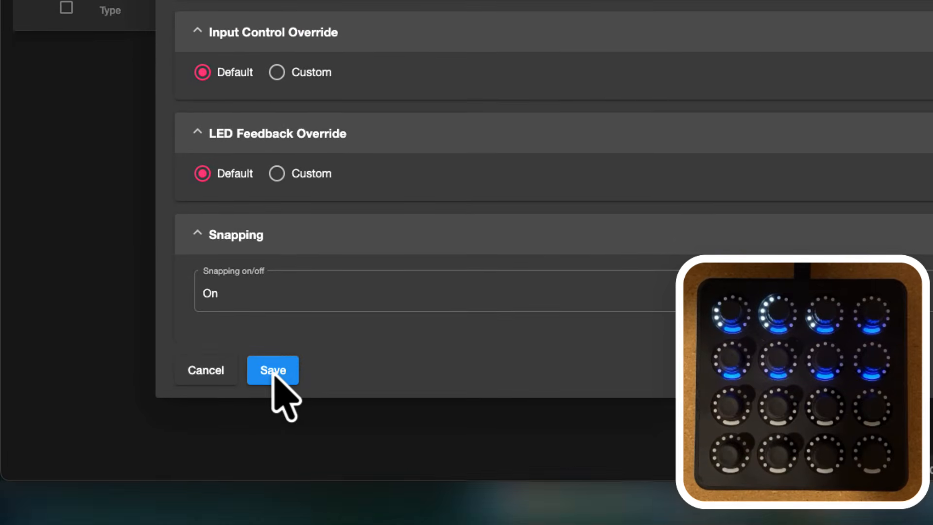
left_click(270, 371)
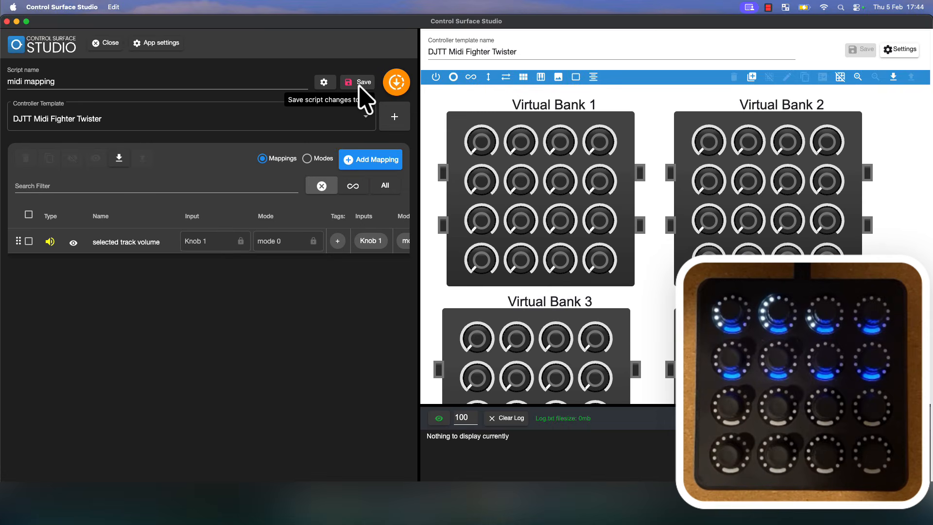
- Save the script changes and generate the midi mapping script in Ableton Live
left_click(362, 82)
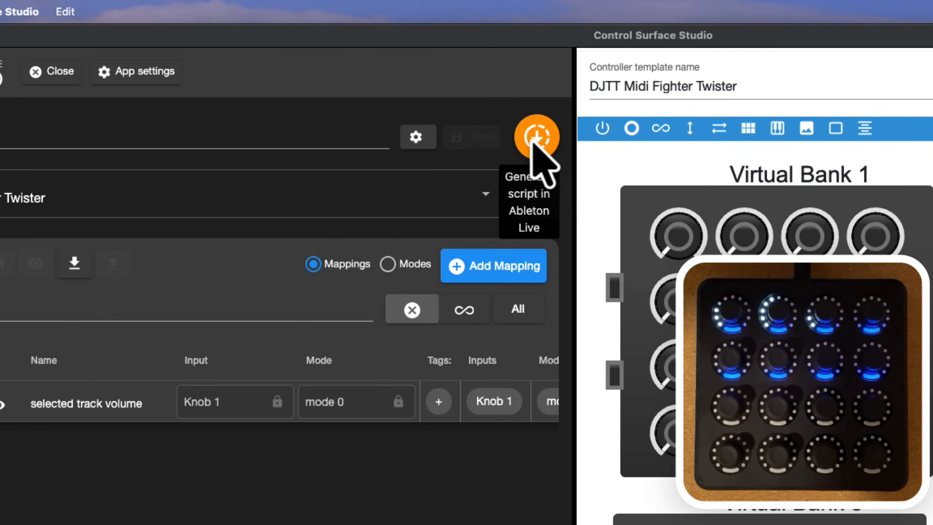
left_click(533, 140)
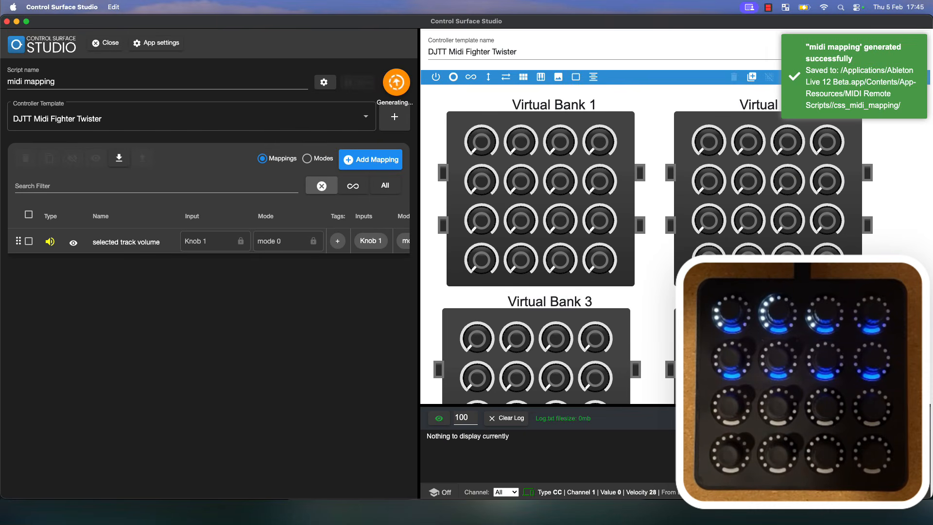
- Switch to Ableton Live 12 Beta, quit it without saving the untitled set, and relaunch it
left_click(481, 513)
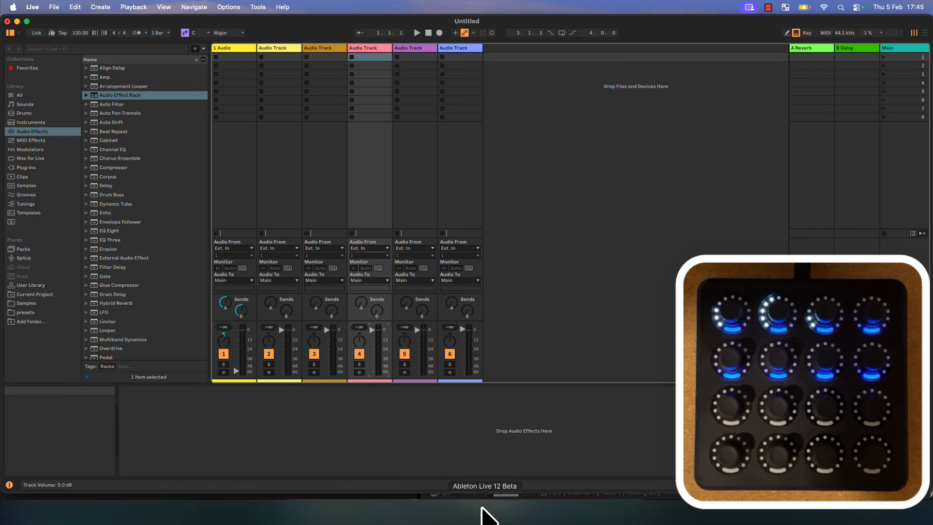
right_click(481, 515)
left_click(488, 484)
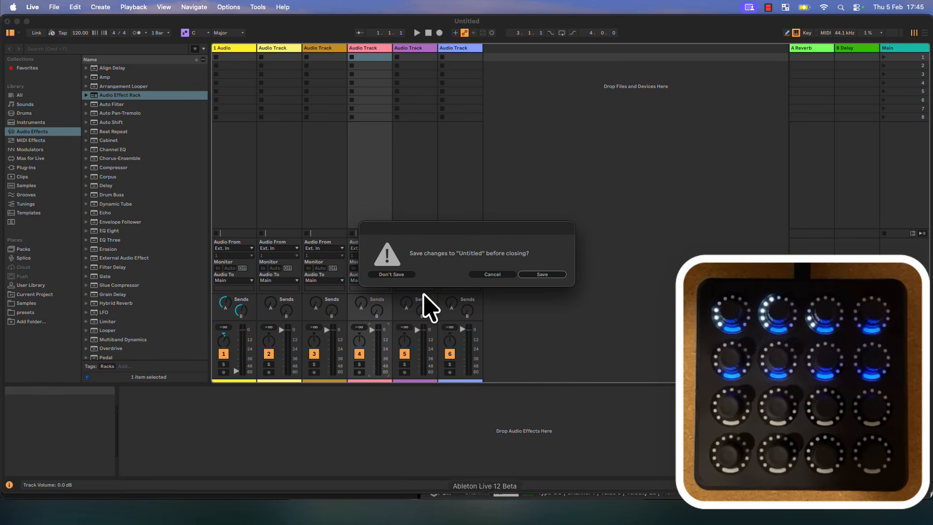
left_click(404, 275)
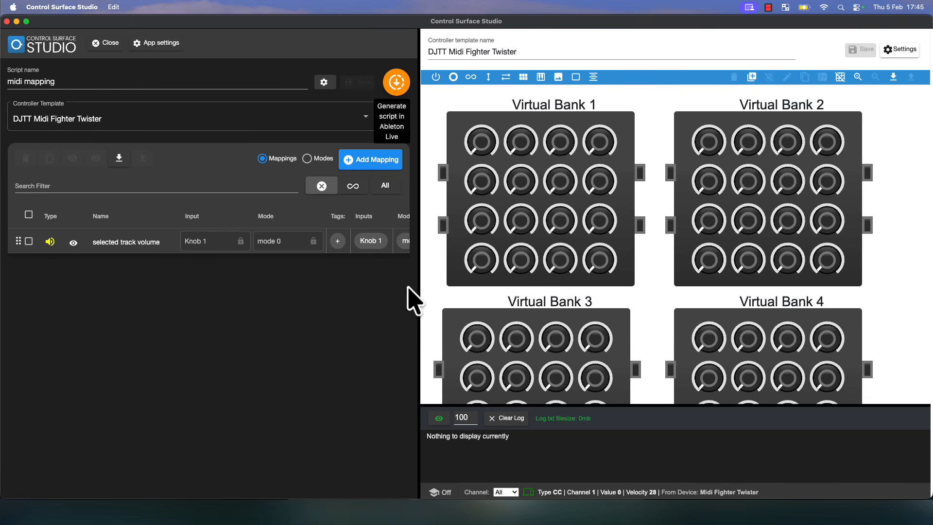
left_click(489, 515)
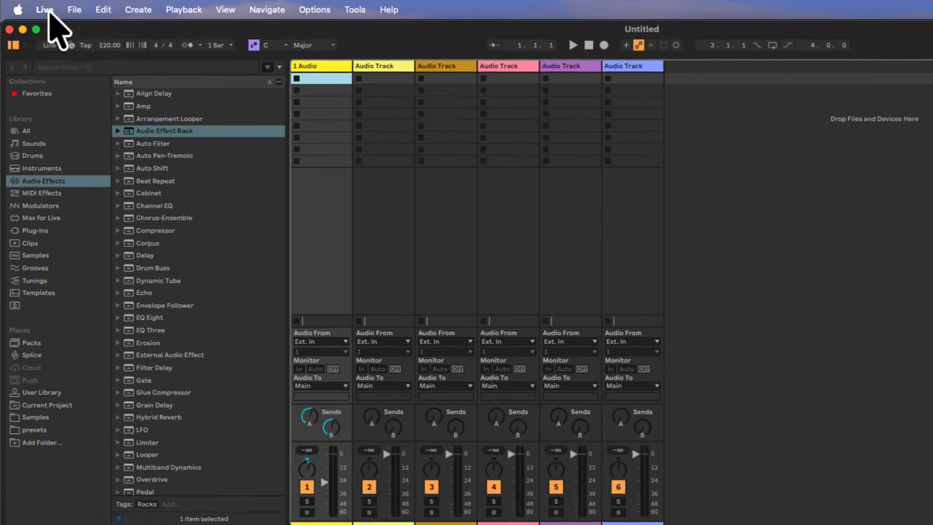
- Open Live's Link, Tempo & MIDI settings and assign "css midi mapping" as the first control surface
left_click(33, 7)
left_click(80, 67)
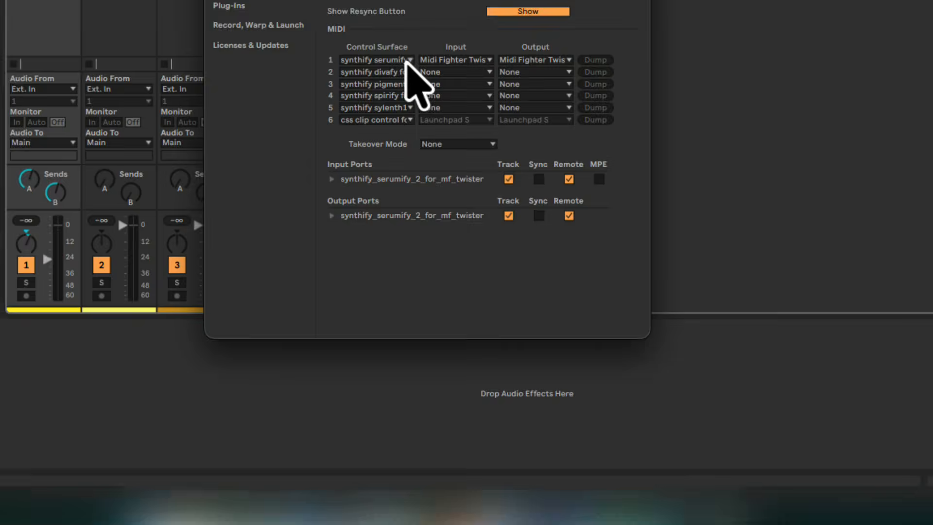
left_click(751, 384)
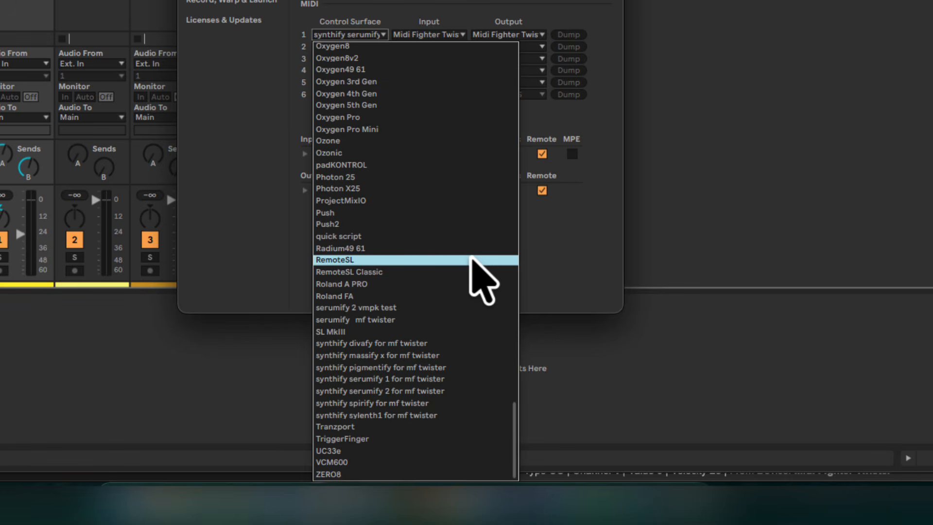
scroll(483, 281, "up", 10)
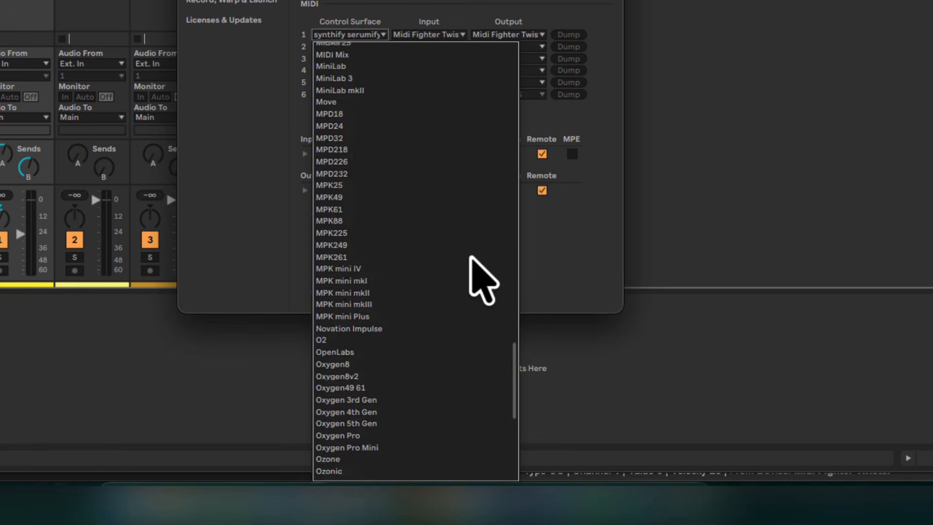
left_click_drag(514, 370, 511, 175)
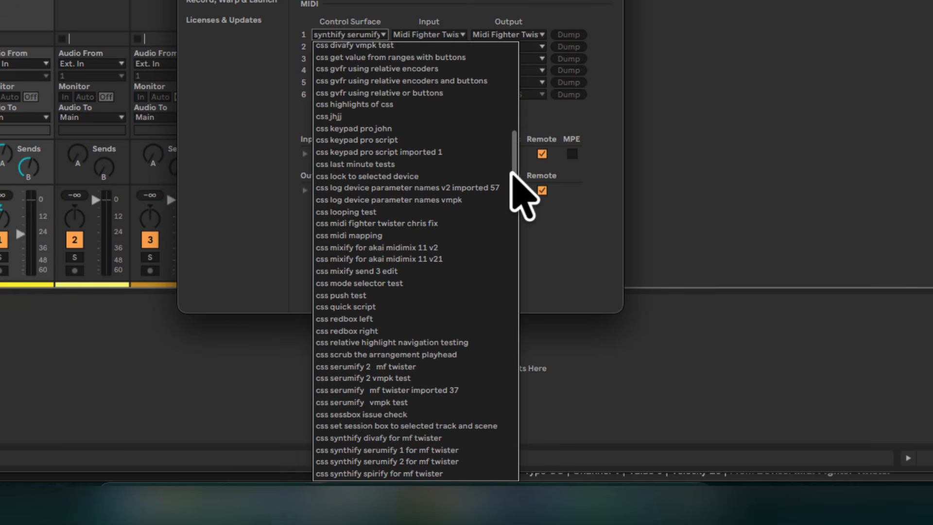
left_click(433, 235)
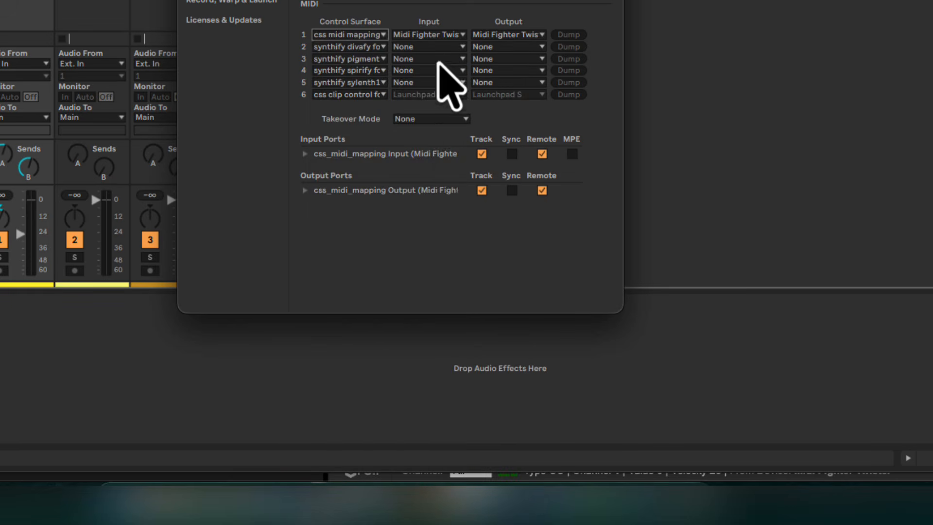
- Set the first control surface's input and output to Midi Fighter Twister and close the settings
left_click(437, 35)
left_click(439, 59)
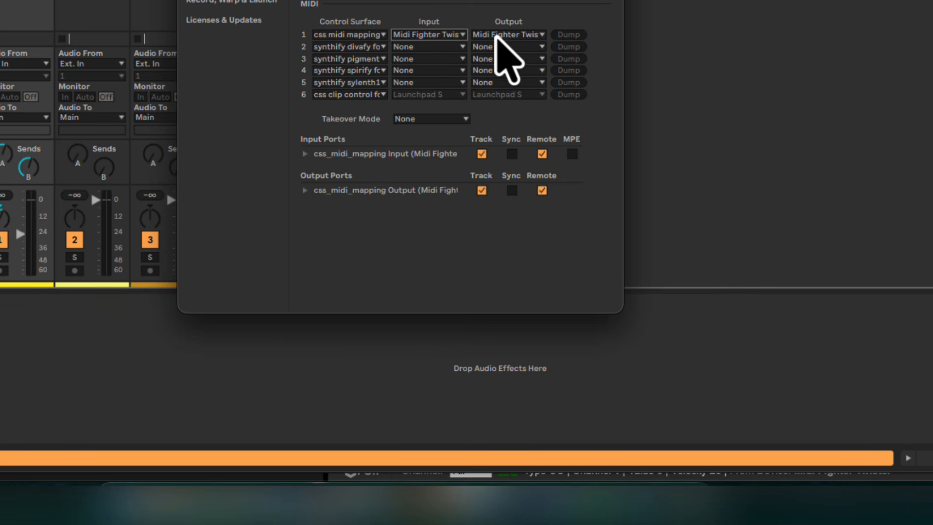
left_click(495, 37)
left_click(500, 58)
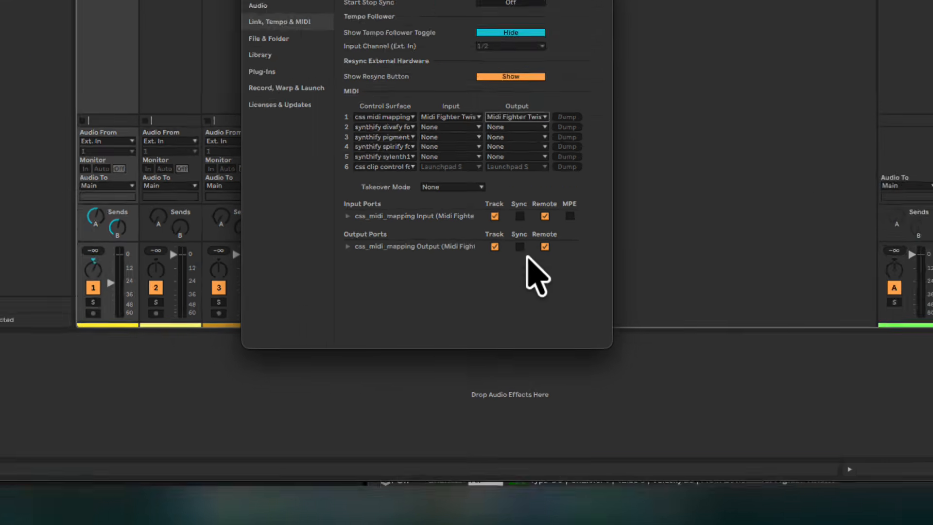
key("Escape")
- Delete all the track volume MIDI mappings, CC 0 to CC 5, in MIDI Map Mode and leave the mode
left_click(865, 34)
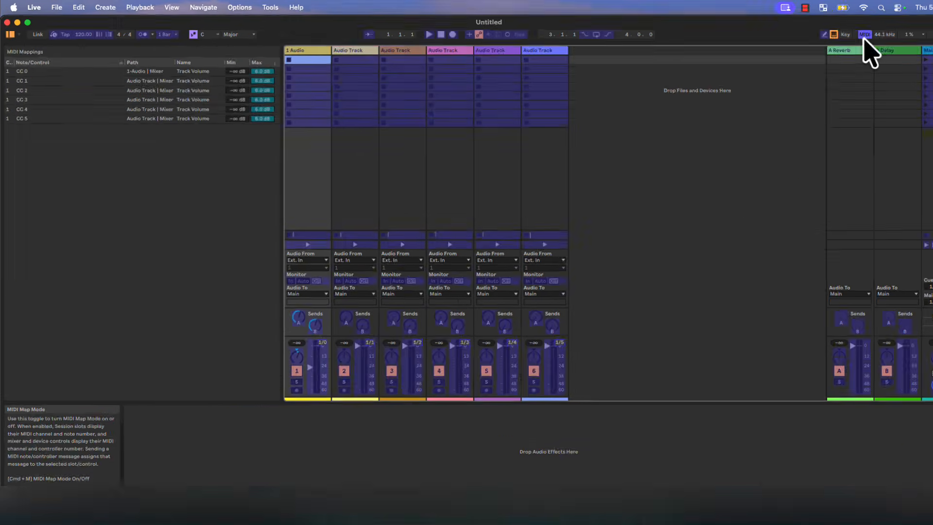
left_click(154, 118)
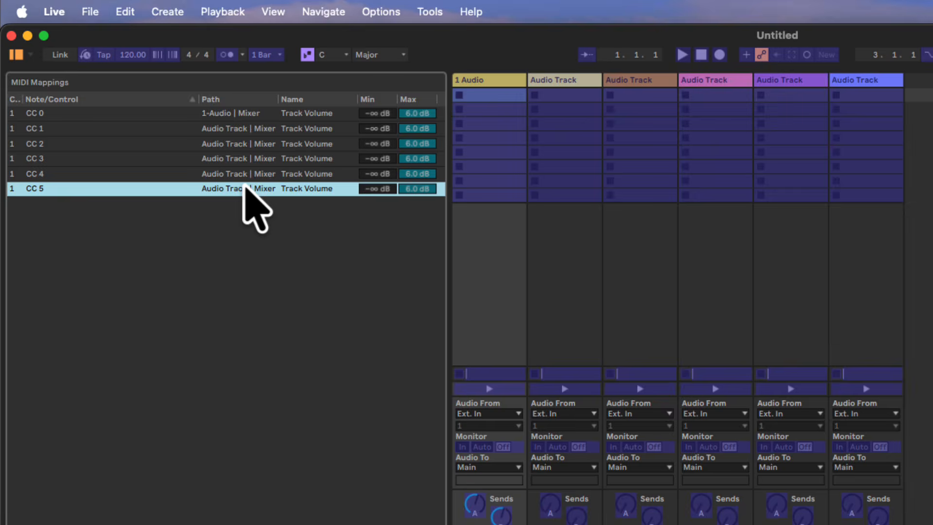
key("super+a")
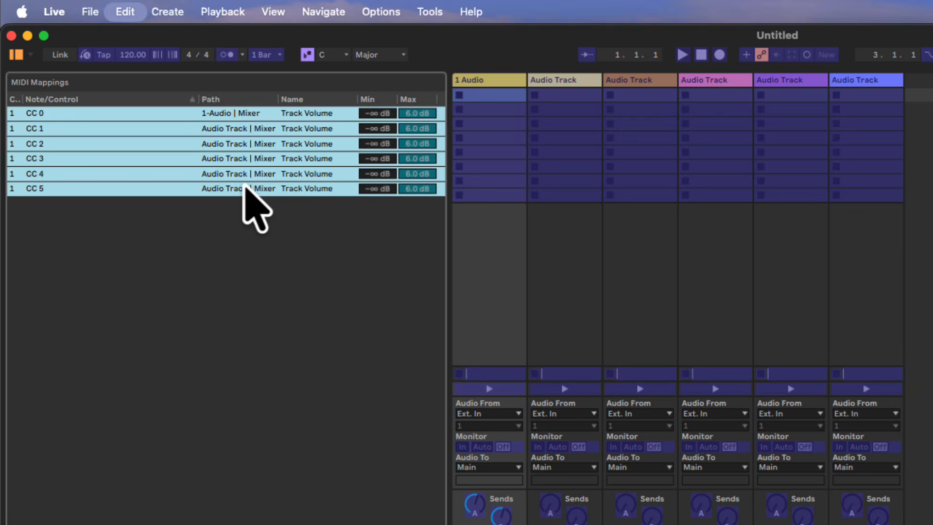
key("Delete")
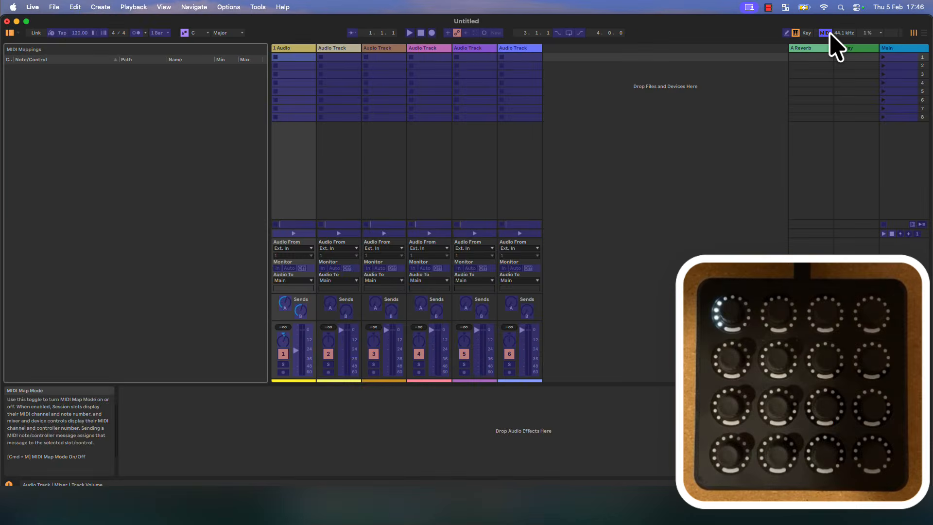
left_click(830, 33)
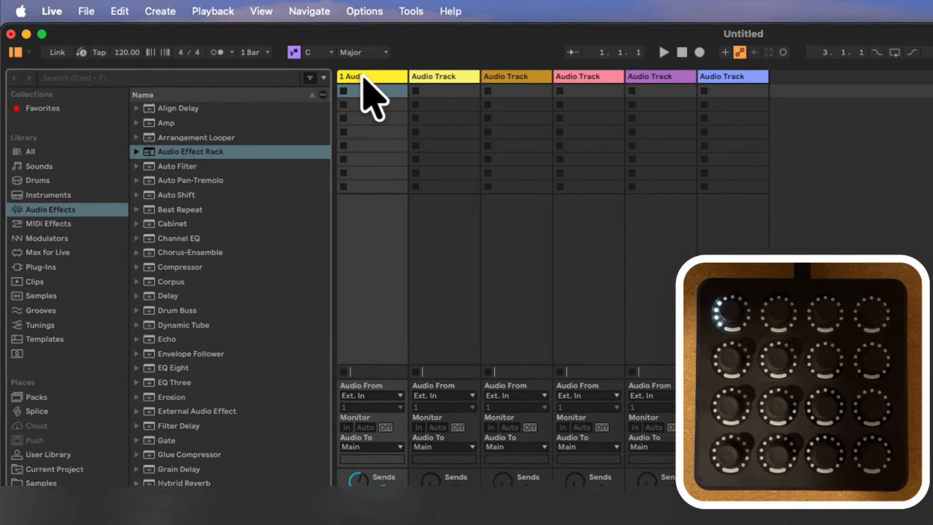
- Select the first and second audio tracks in turn to test volume control with the controller's first knob
left_click(228, 48)
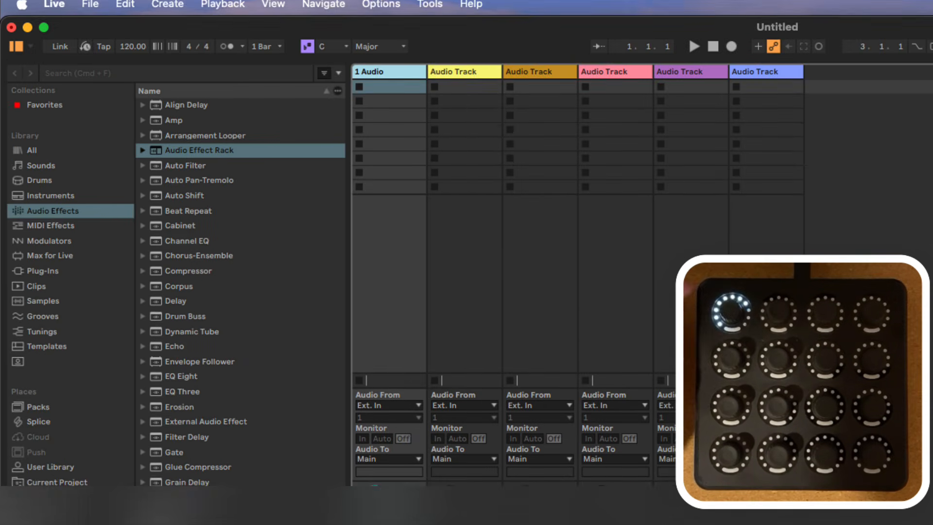
left_click(479, 83)
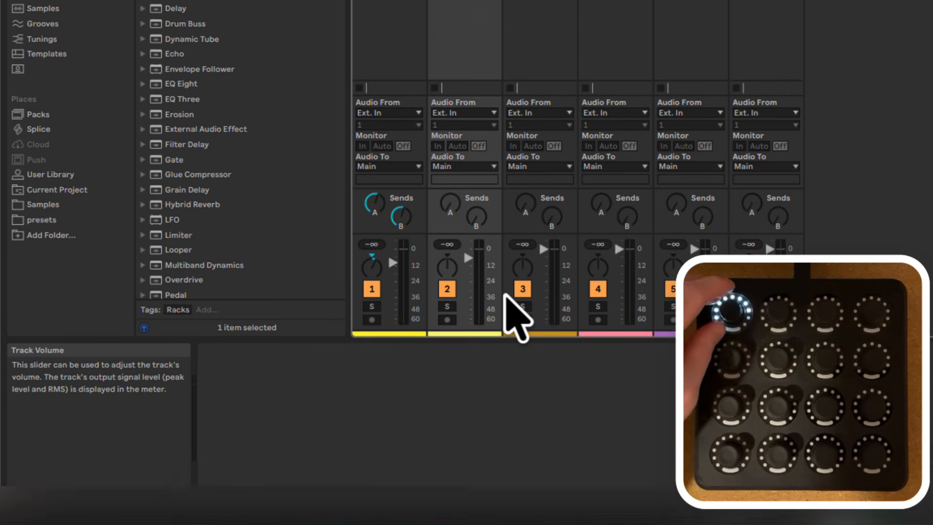
- Select the third and fourth audio tracks in turn to test volume control with the controller's first knob
left_click(532, 92)
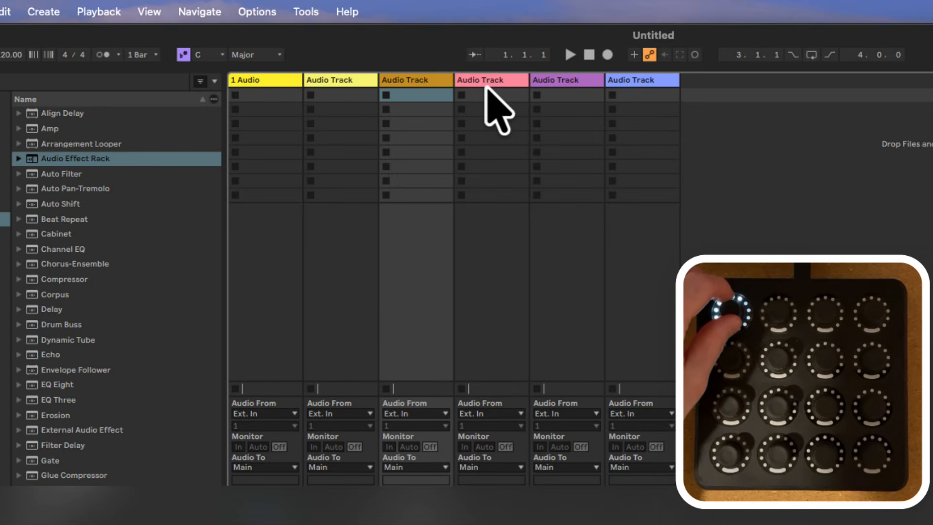
left_click(489, 94)
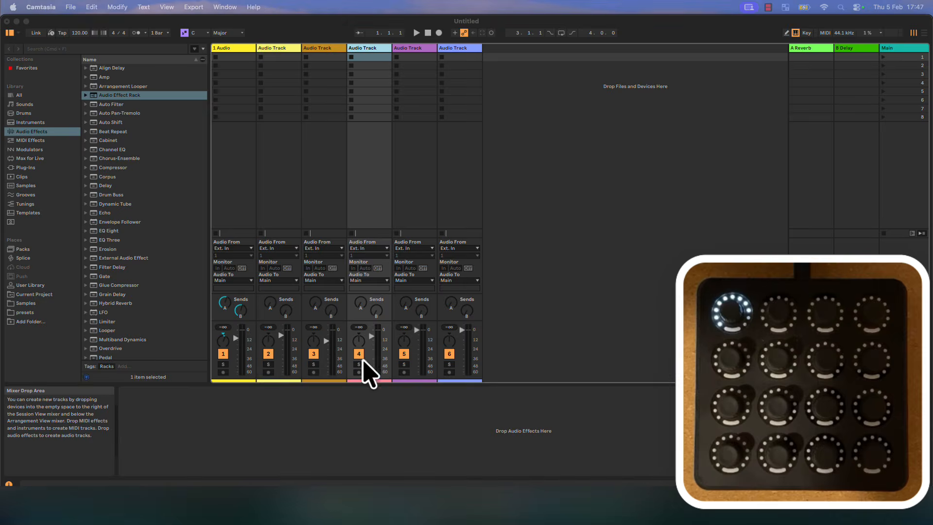
- Switch to Control Surface Studio and add a Device Parameter mapping named "selected device parameter 1"
key("super+Tab")
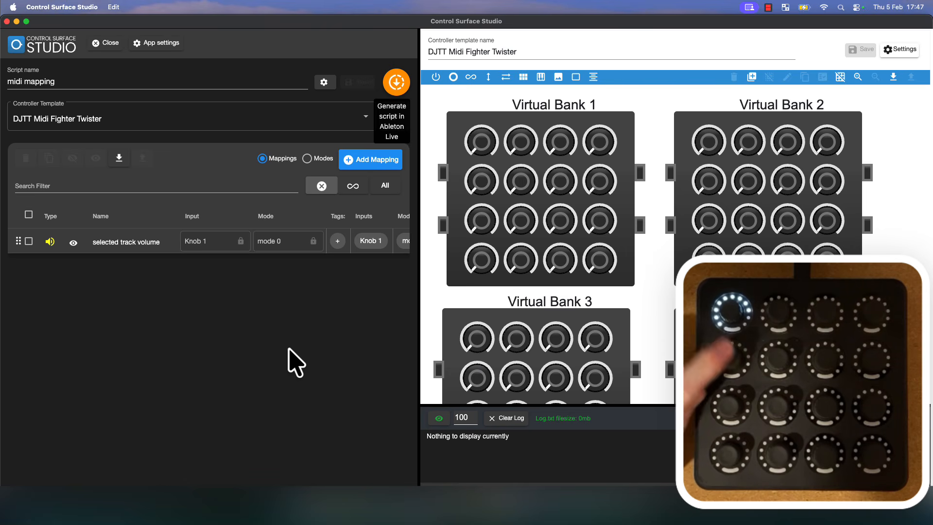
left_click(384, 164)
scroll(436, 273, "down", 10)
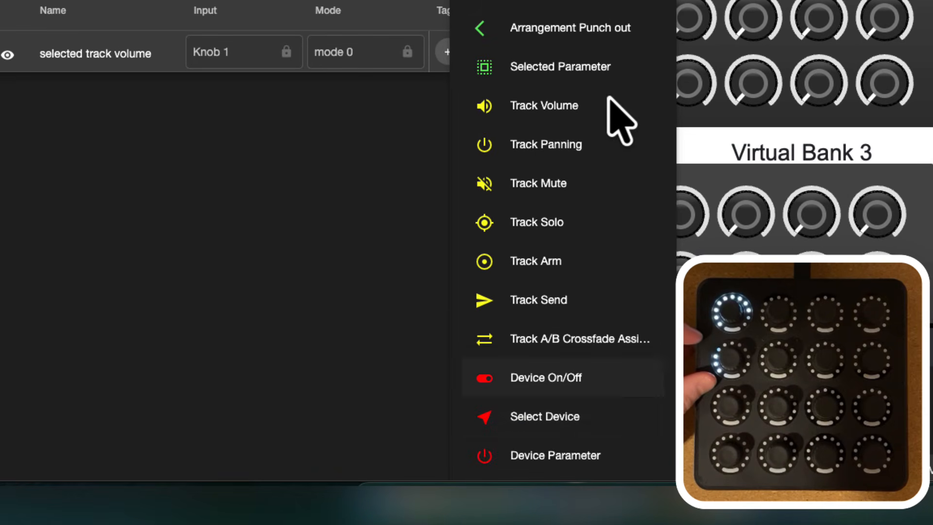
left_click(550, 460)
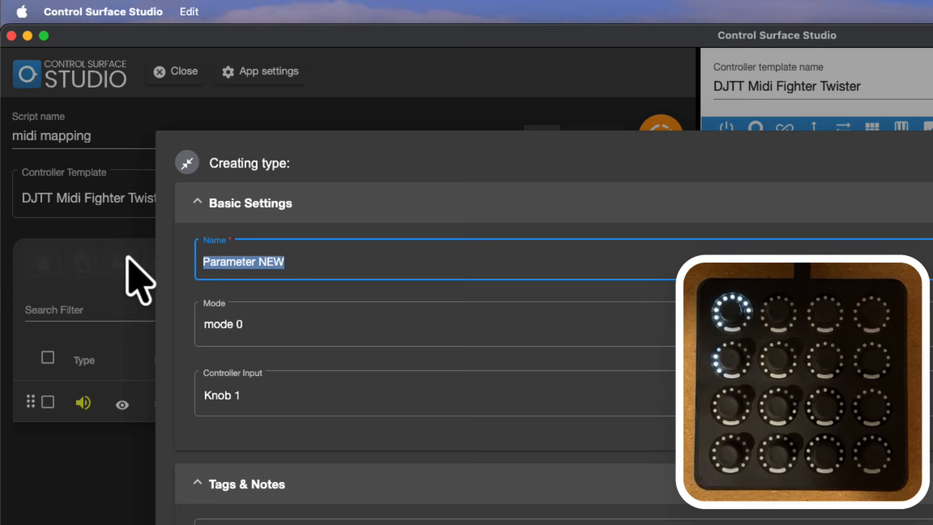
type("selected device p")
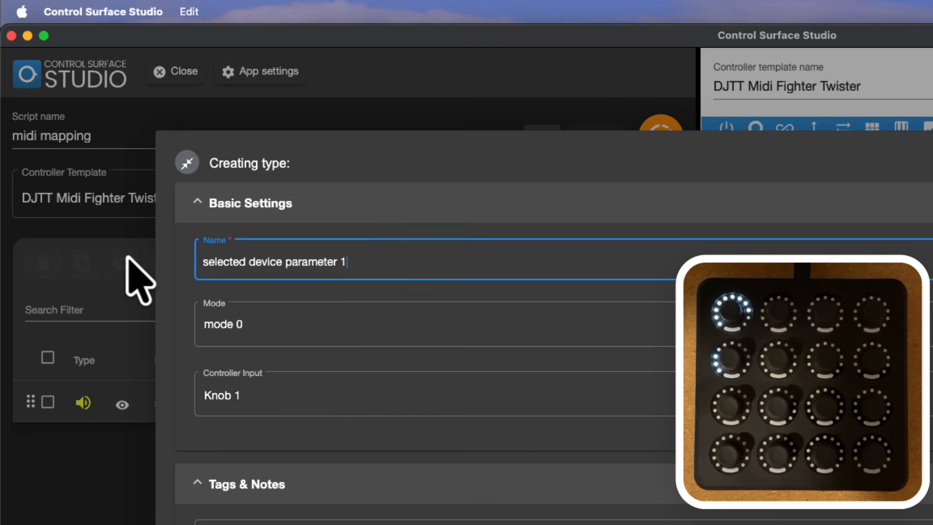
- Set the new device parameter mapping's controller input to Knob 9
left_click(323, 426)
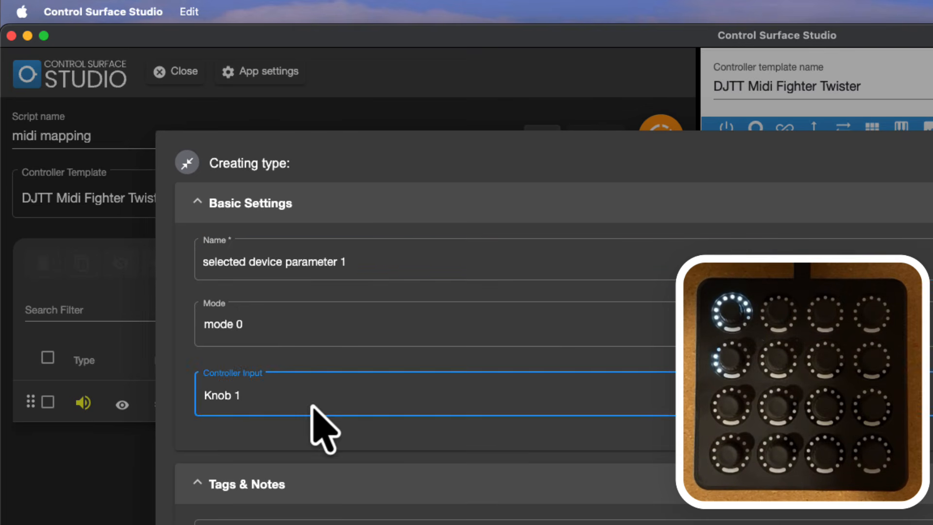
left_click(313, 409)
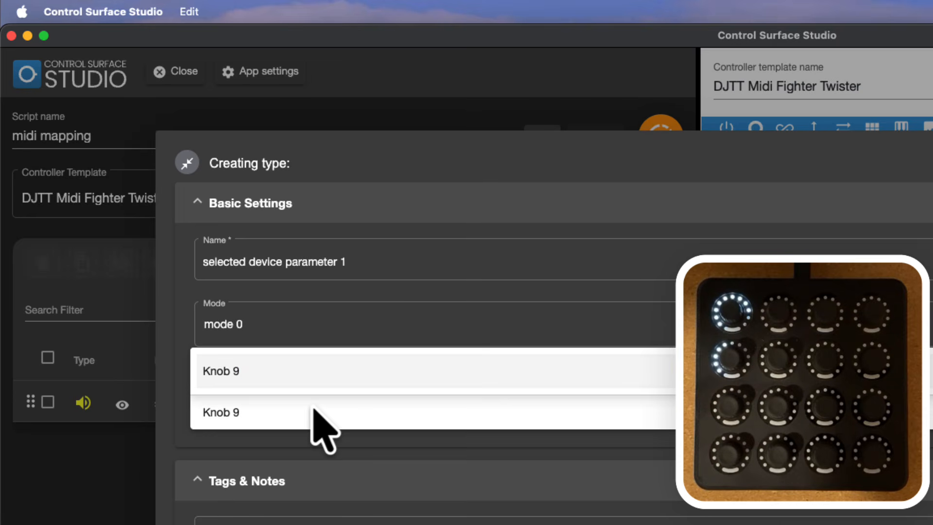
left_click(240, 412)
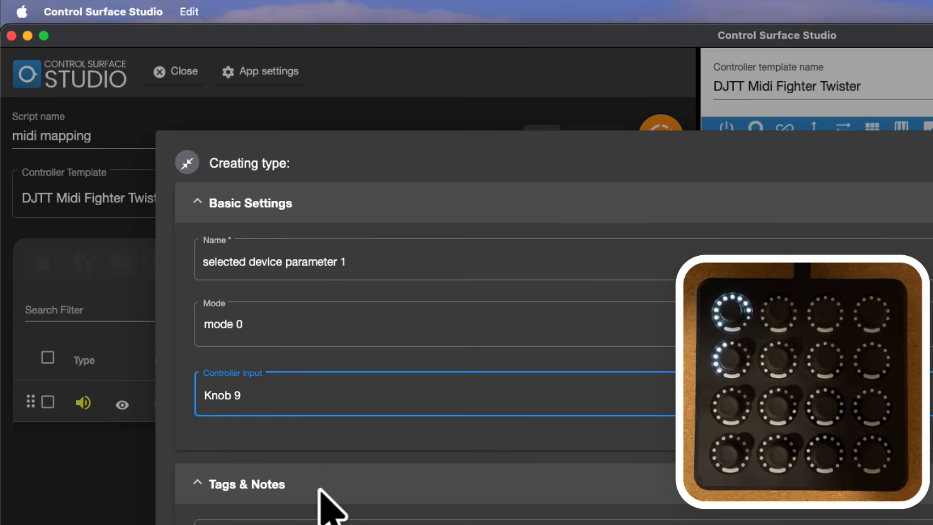
- Set the mapping's track type to selected in the track selection settings
scroll(319, 490, "down", 4)
scroll(325, 506, "down", 5)
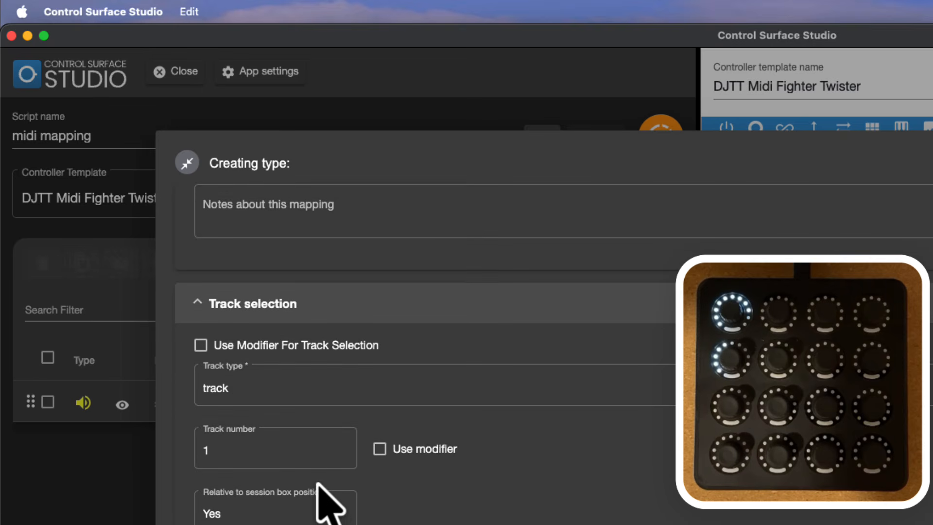
left_click(278, 387)
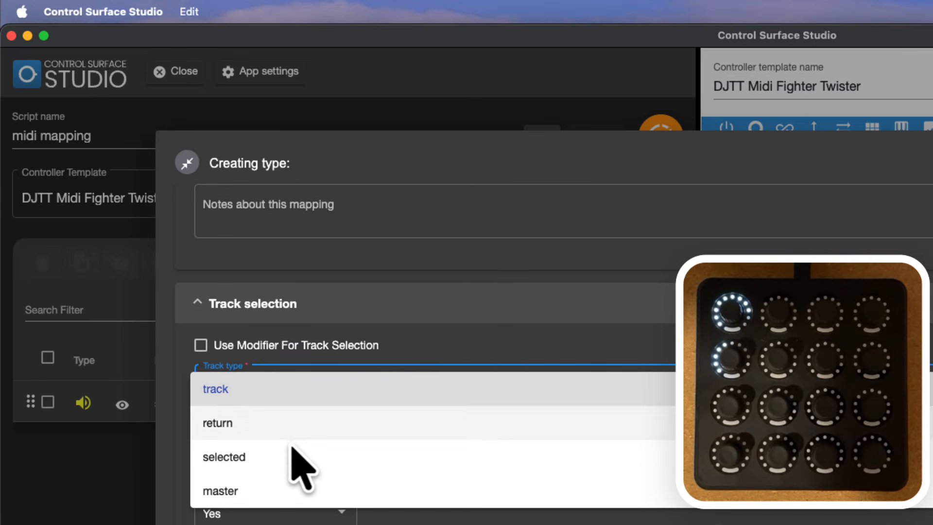
left_click(219, 459)
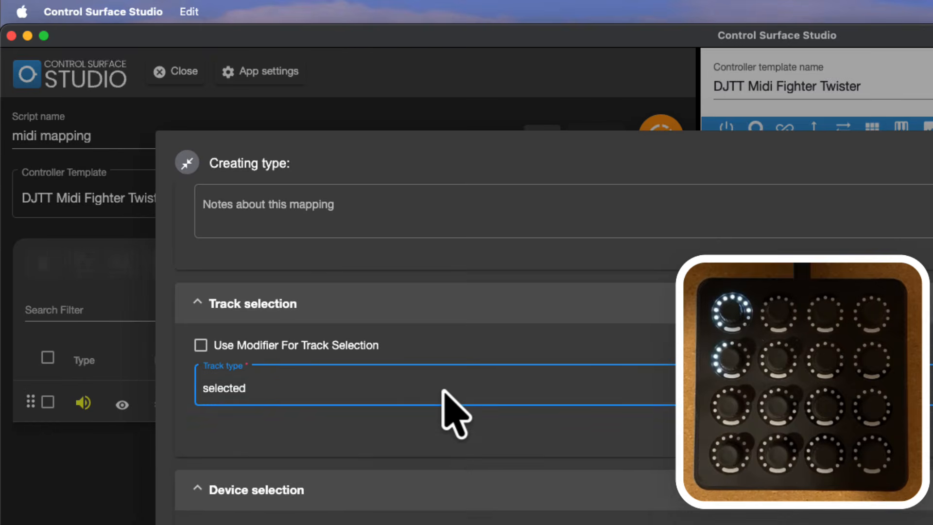
- Set the mapping's device selection to target the selected device instead of a device number
scroll(443, 394, "down", 2)
scroll(454, 413, "down", 3)
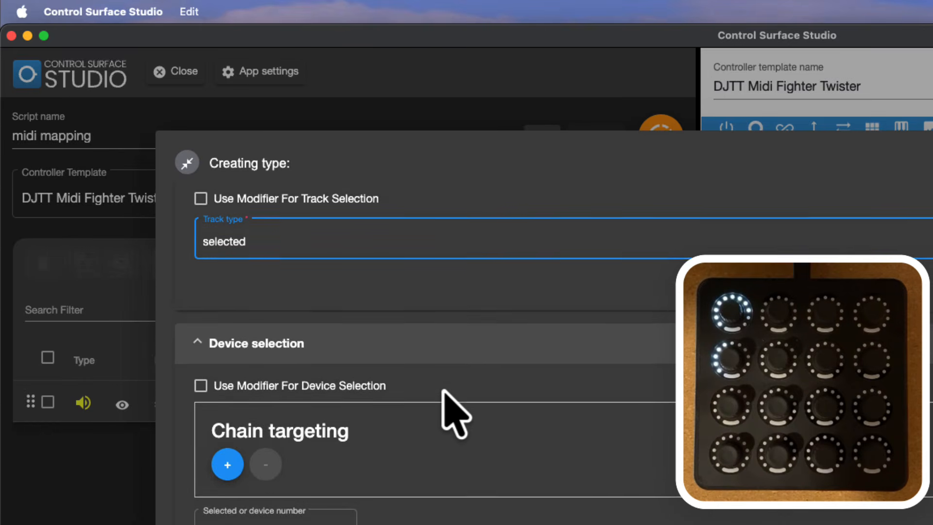
scroll(465, 387, "down", 2)
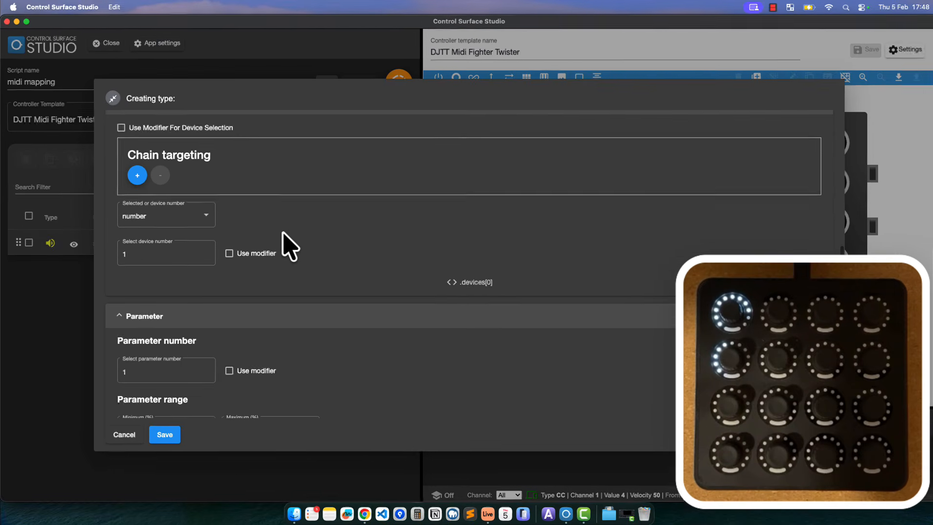
scroll(469, 386, "up", 1)
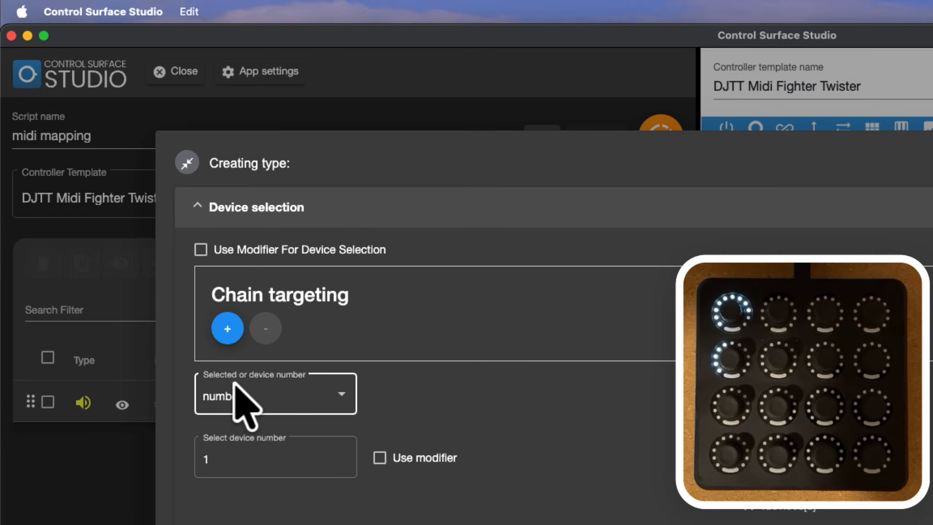
left_click(341, 398)
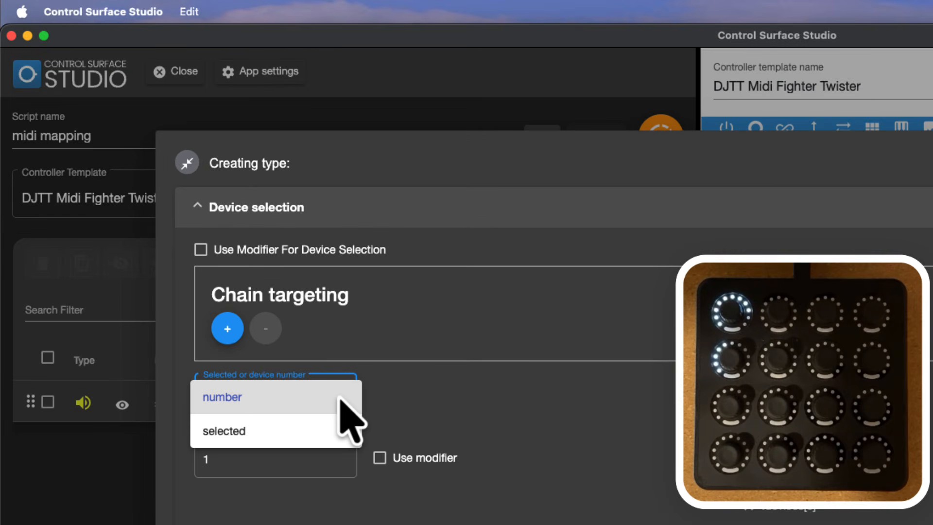
left_click(396, 383)
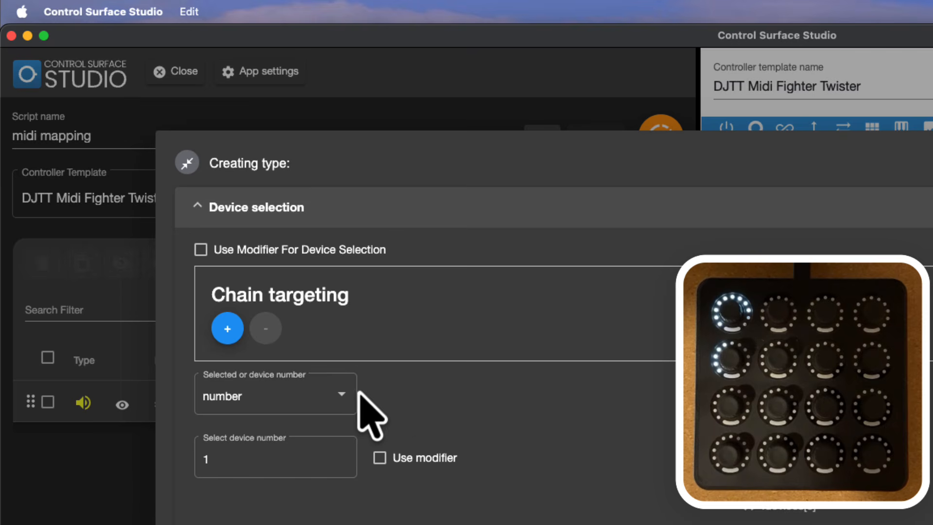
left_click(298, 391)
left_click(285, 430)
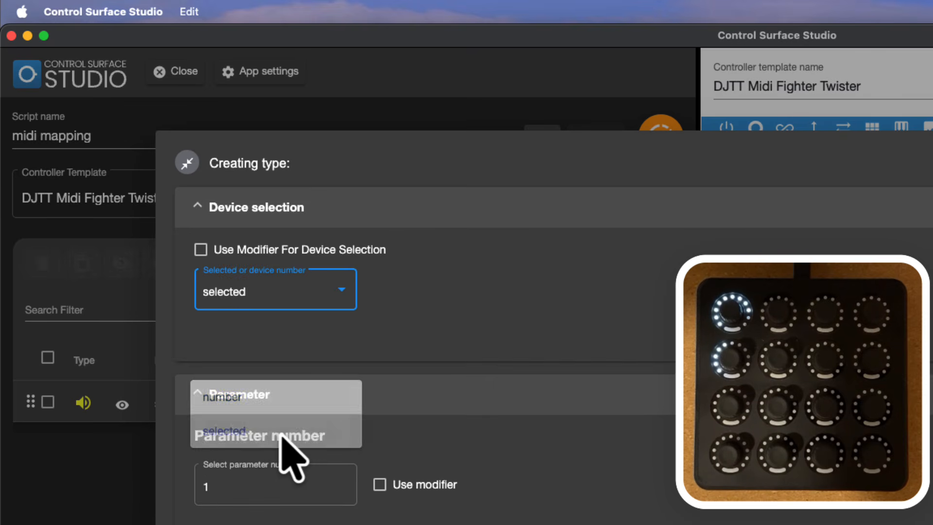
- Keep parameter number 1 with the default range and overrides, and save the device parameter mapping
scroll(281, 434, "down", 3)
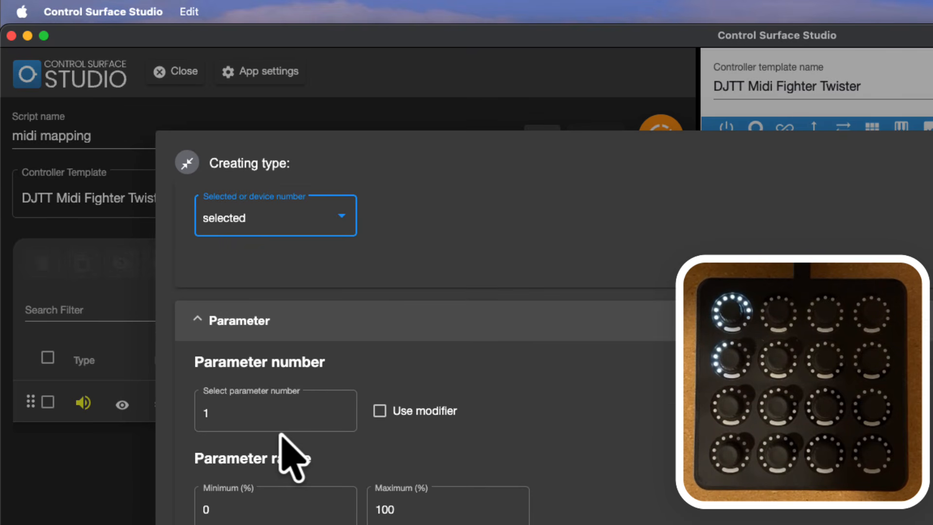
scroll(281, 434, "down", 2)
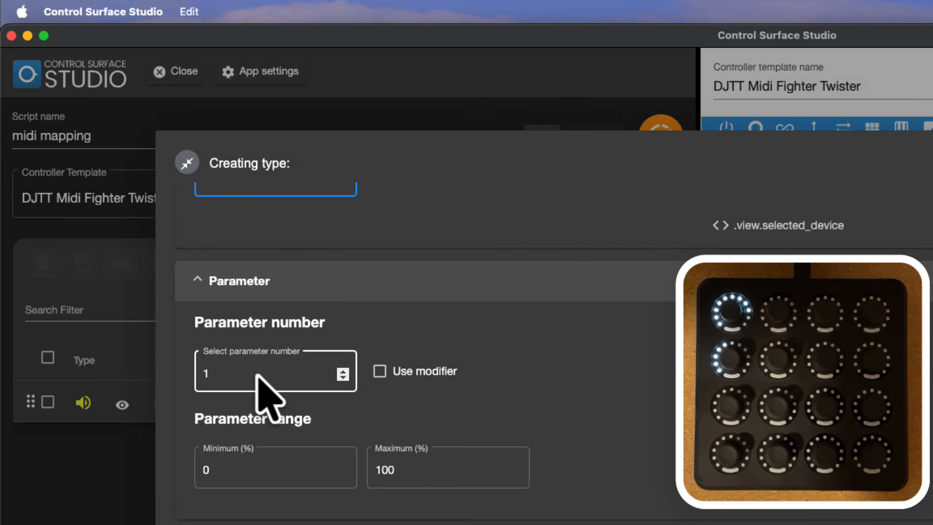
left_click(257, 375)
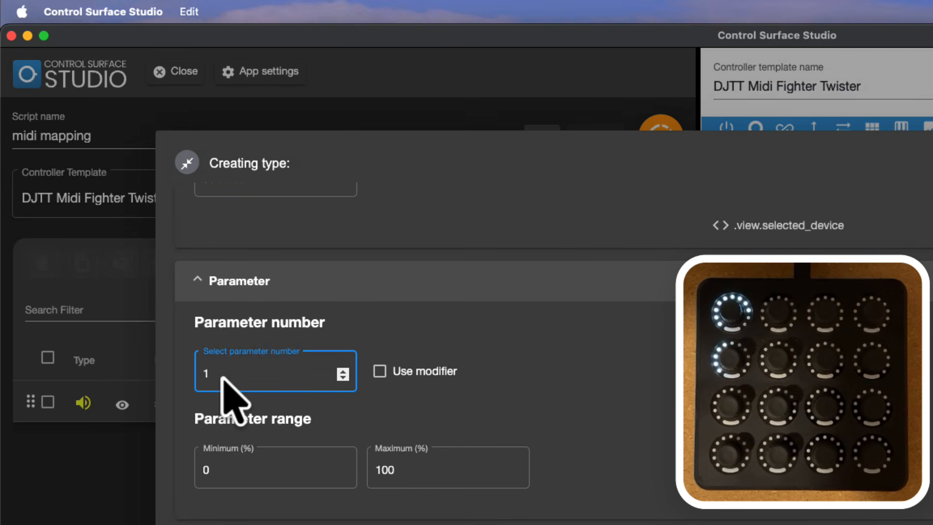
scroll(362, 382, "down", 1)
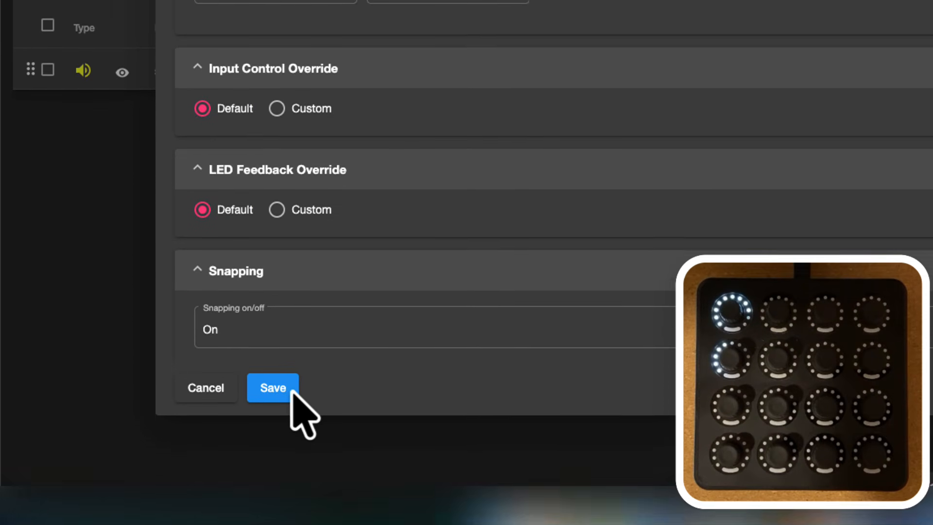
left_click(290, 440)
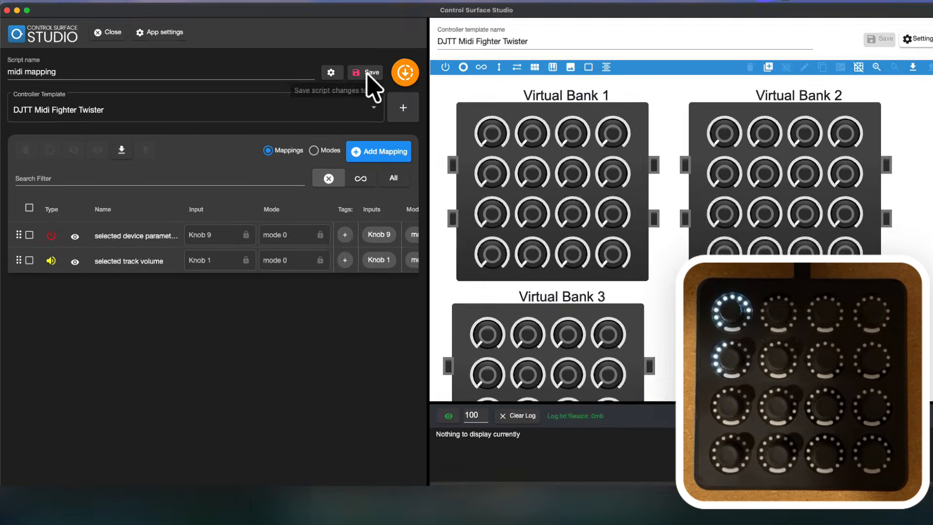
- Save the midi mapping script and generate it in Ableton Live
left_click(359, 81)
left_click(397, 84)
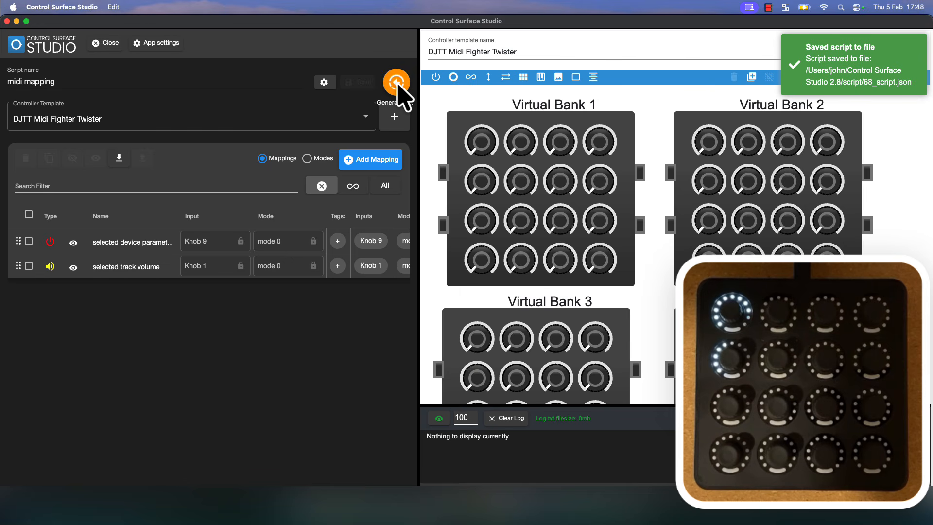
- Switch to Ableton Live and reload the MIDI remote scripts
key("super+Tab")
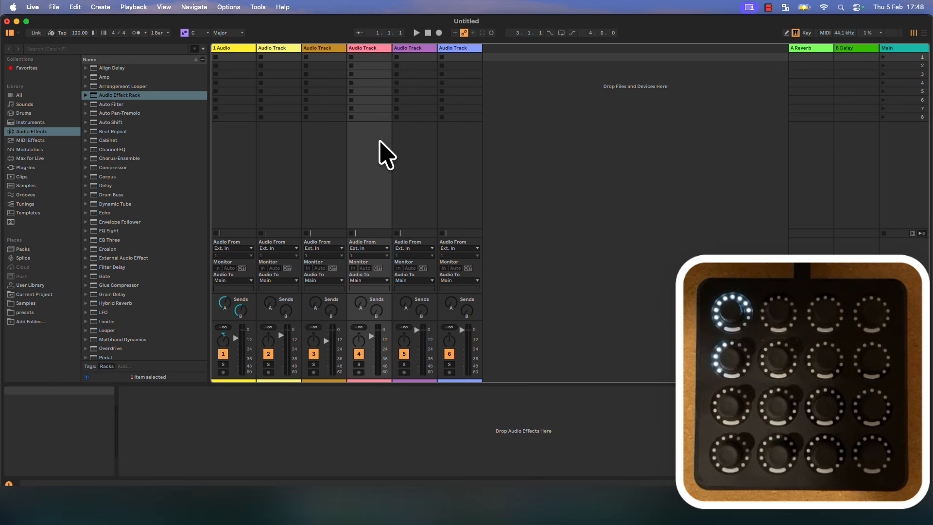
left_click(257, 7)
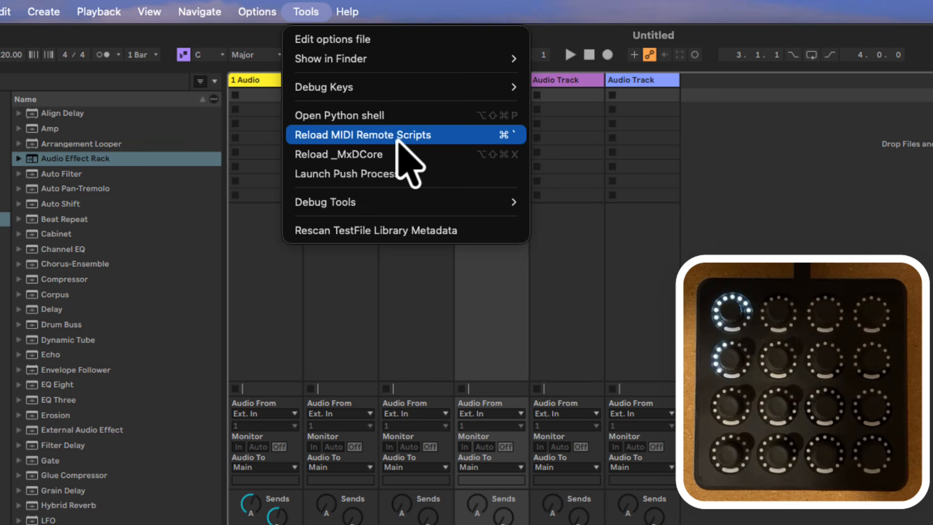
left_click(508, 139)
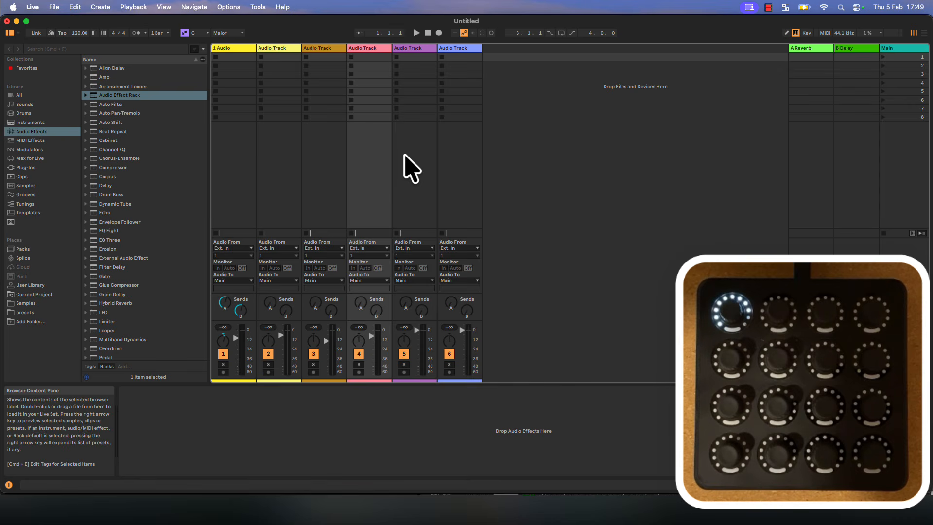
- Add an Audio Effect Rack to the selected fourth track and show its macro controls
double_click(136, 96)
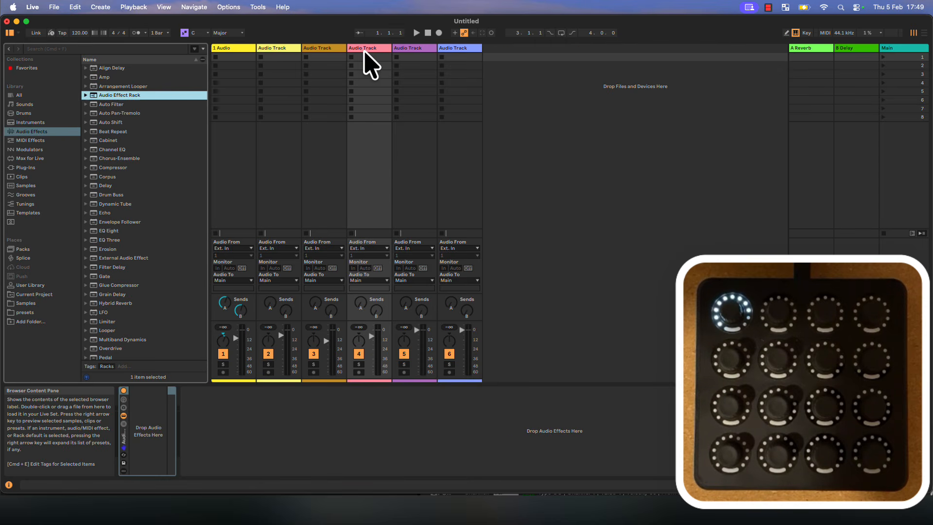
left_click(123, 399)
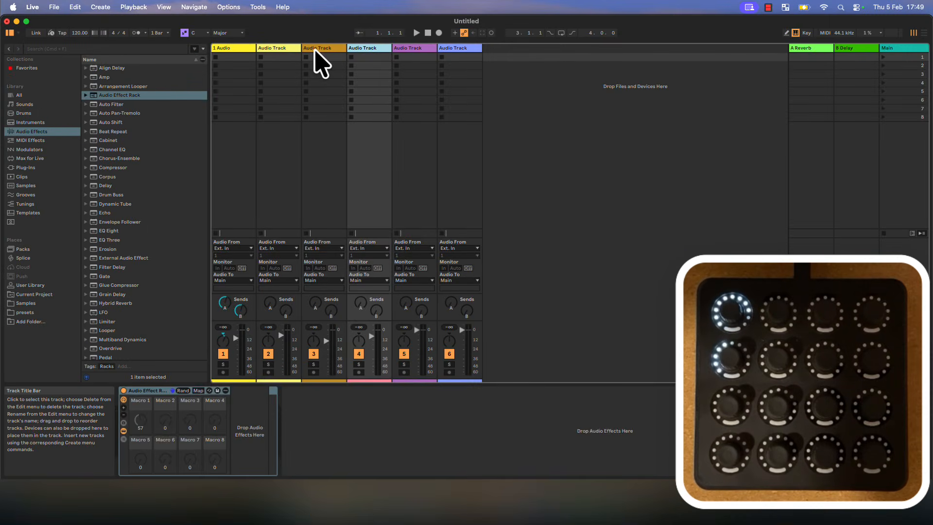
- Add an Audio Effect Rack to the third audio track and show its macro controls
left_click(317, 57)
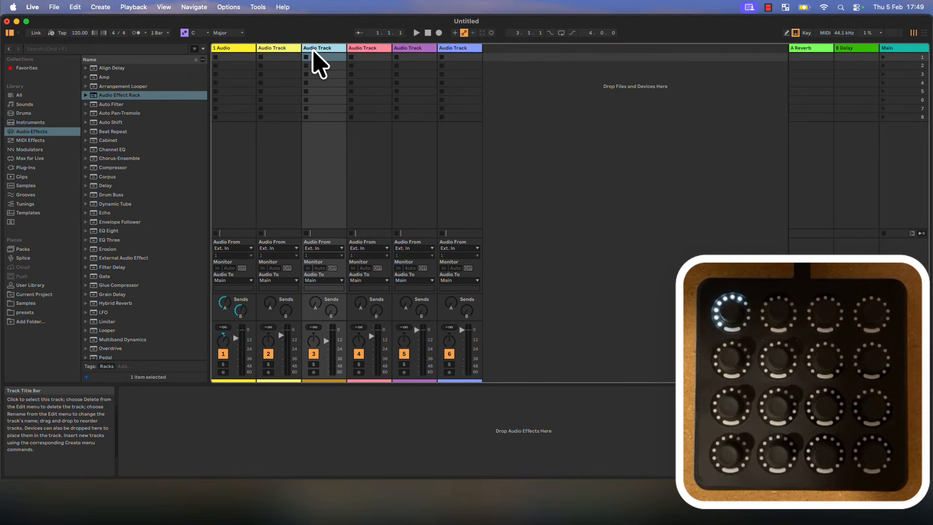
left_click(129, 97)
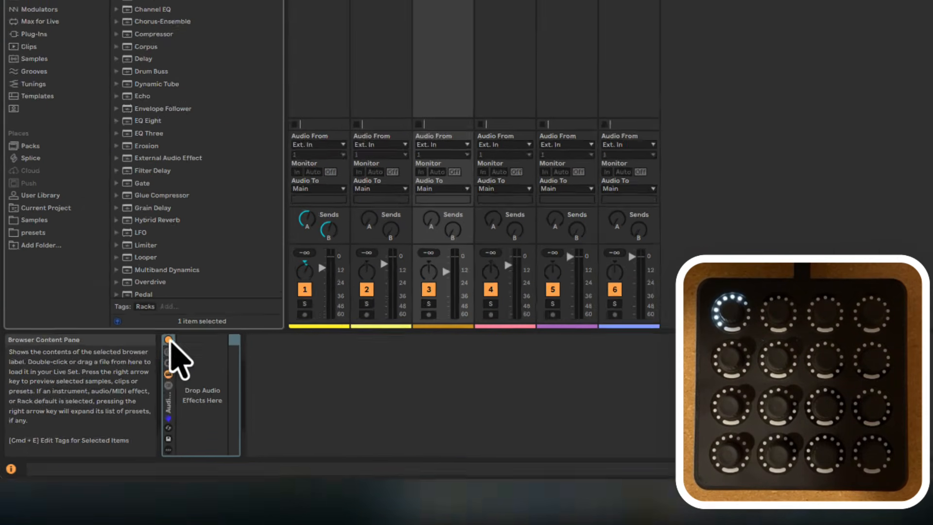
left_click(124, 399)
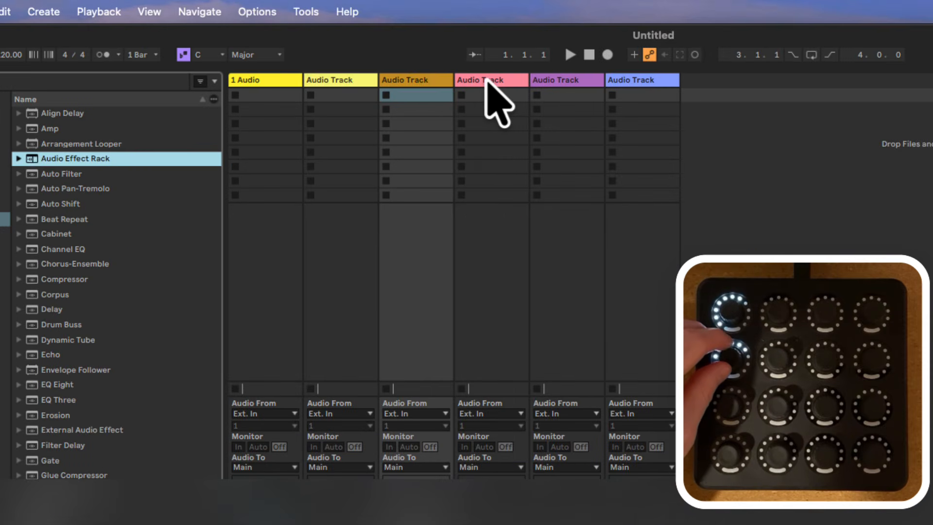
- Add an Auto Filter after the fourth track's Audio Effect Rack, and select the rack to test Macro 1 with the mapped knob
left_click(486, 79)
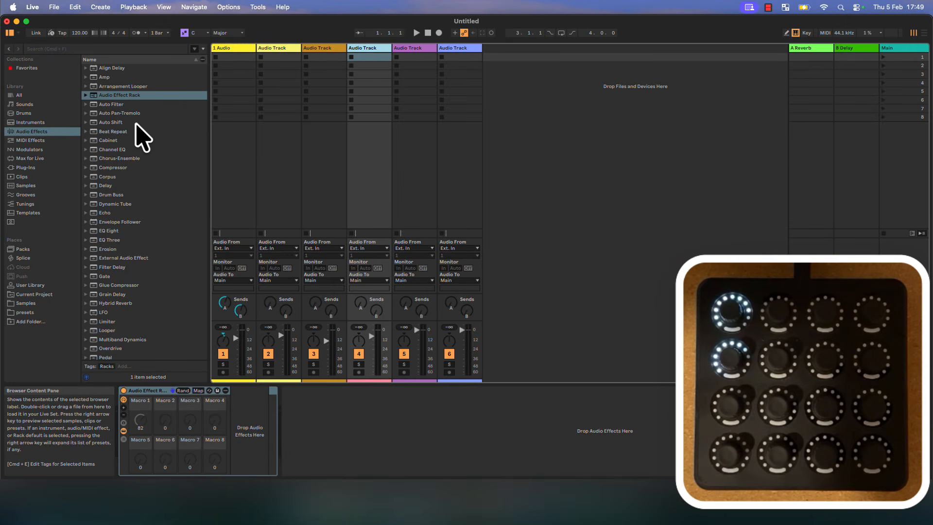
double_click(111, 104)
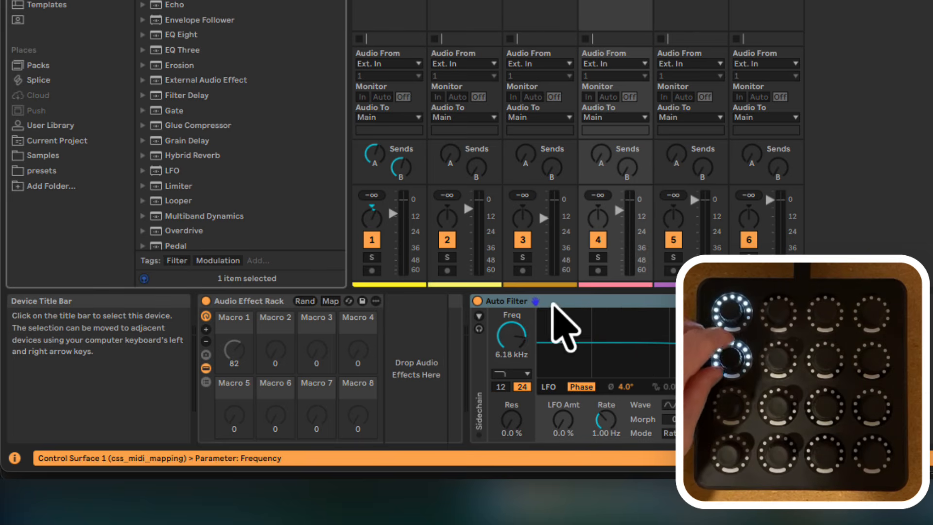
left_click(270, 301)
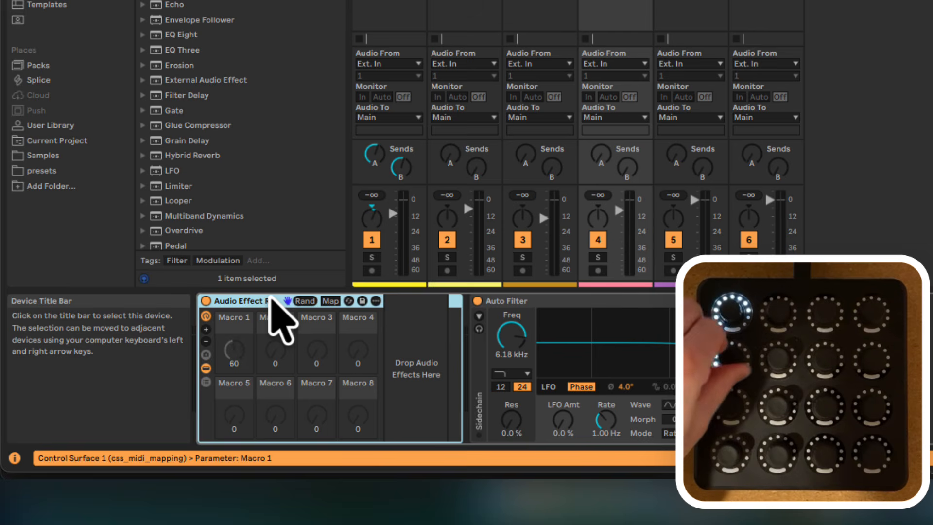
- Select the fourth track's Auto Filter to test its frequency with the mapped knob
left_click(590, 296)
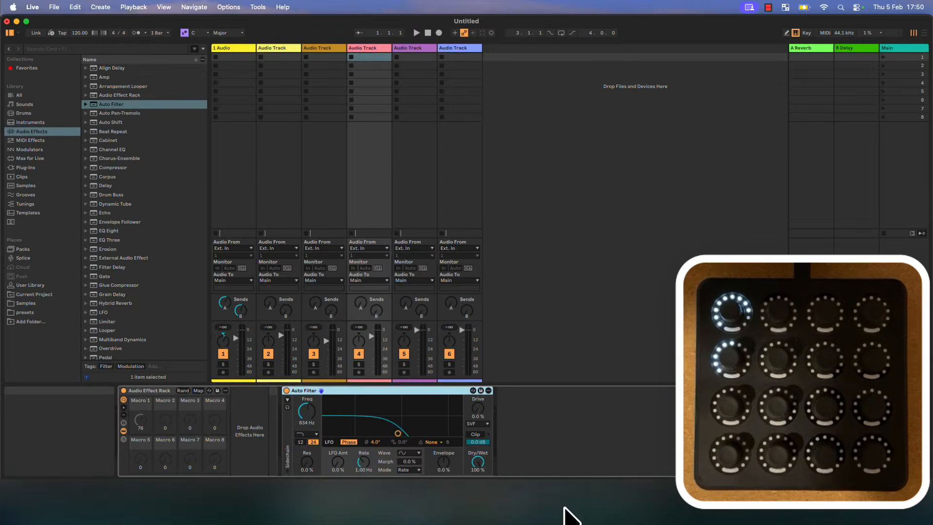
- Switch to Control Surface Studio to examine the mapping types available for a new mapping, and return to Ableton Live without adding one
left_click(564, 507)
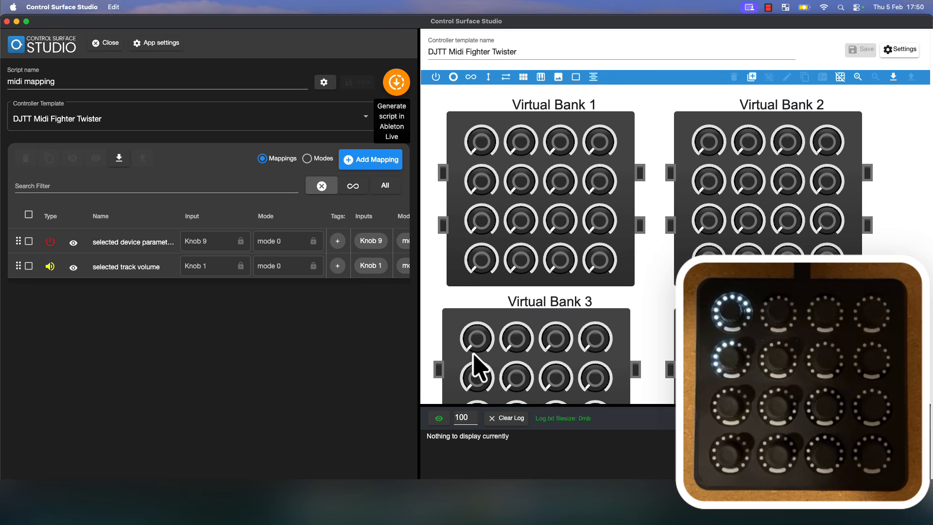
left_click(364, 166)
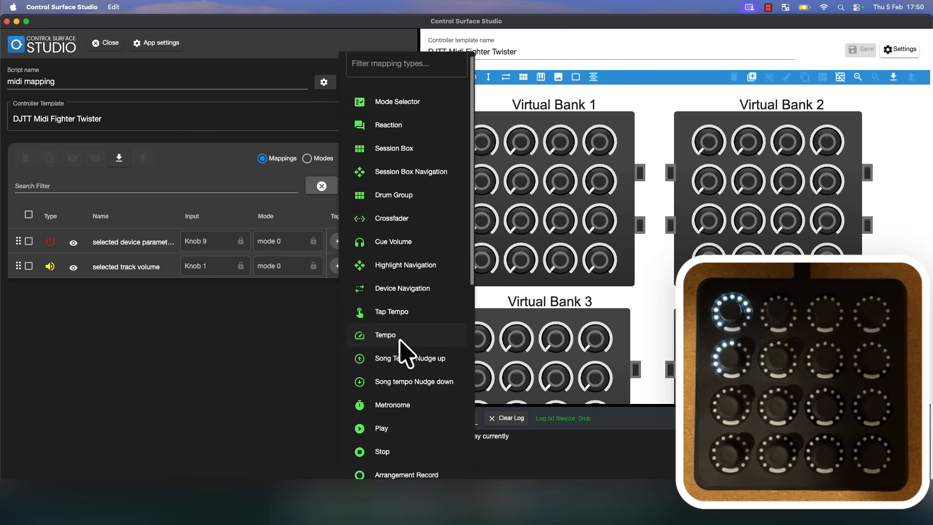
scroll(404, 354, "down", 3)
scroll(401, 343, "down", 5)
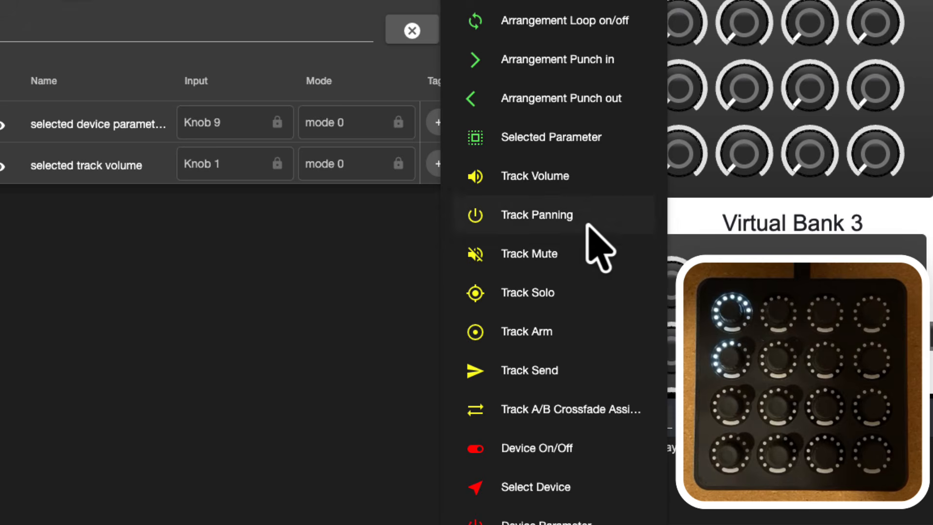
scroll(587, 224, "up", 5)
key("Escape")
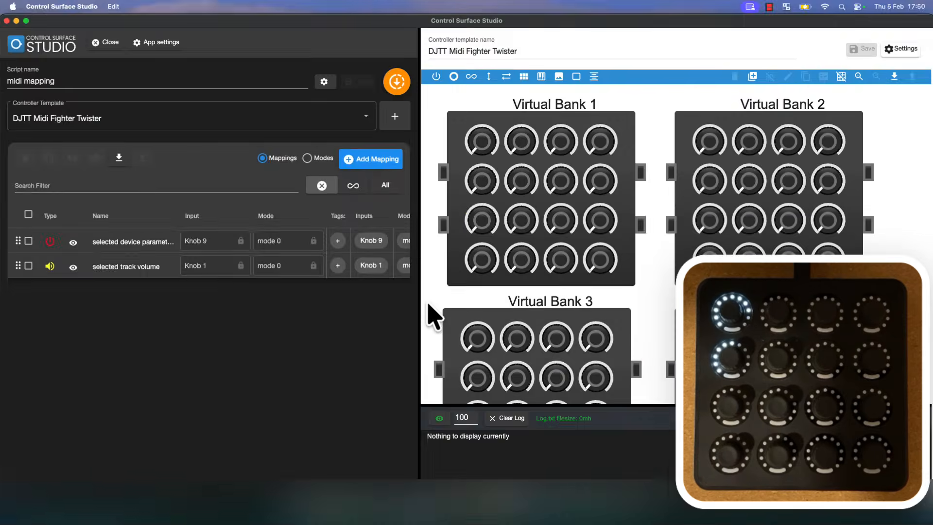
key("super+Tab")
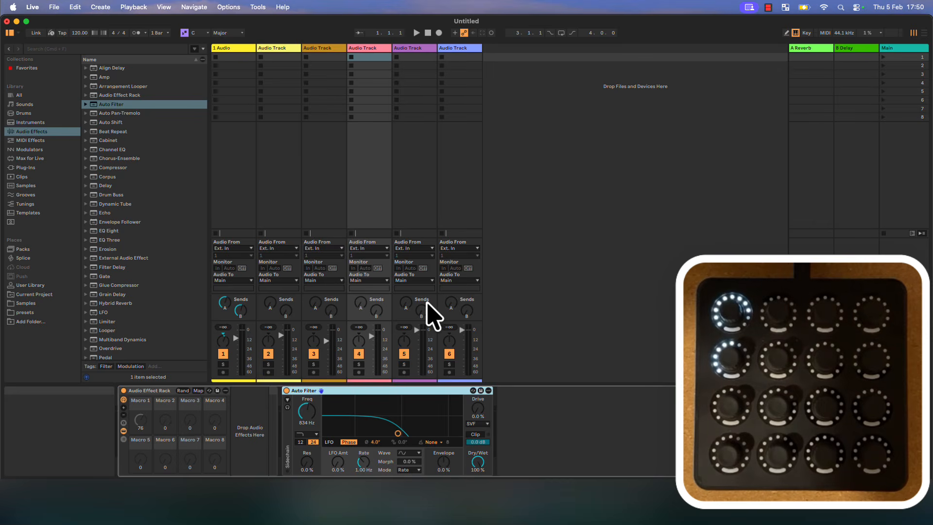